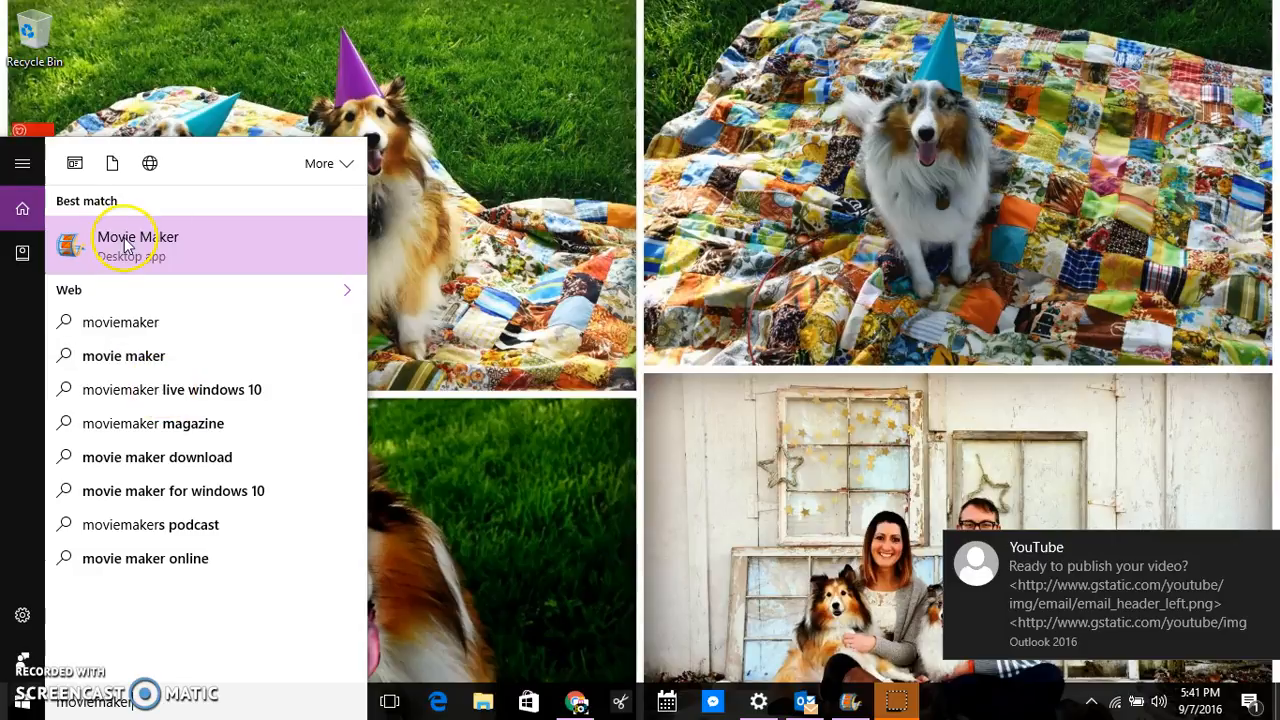
Launch the Movie Maker desktop app from the Start menu search results.
left_click(126, 244)
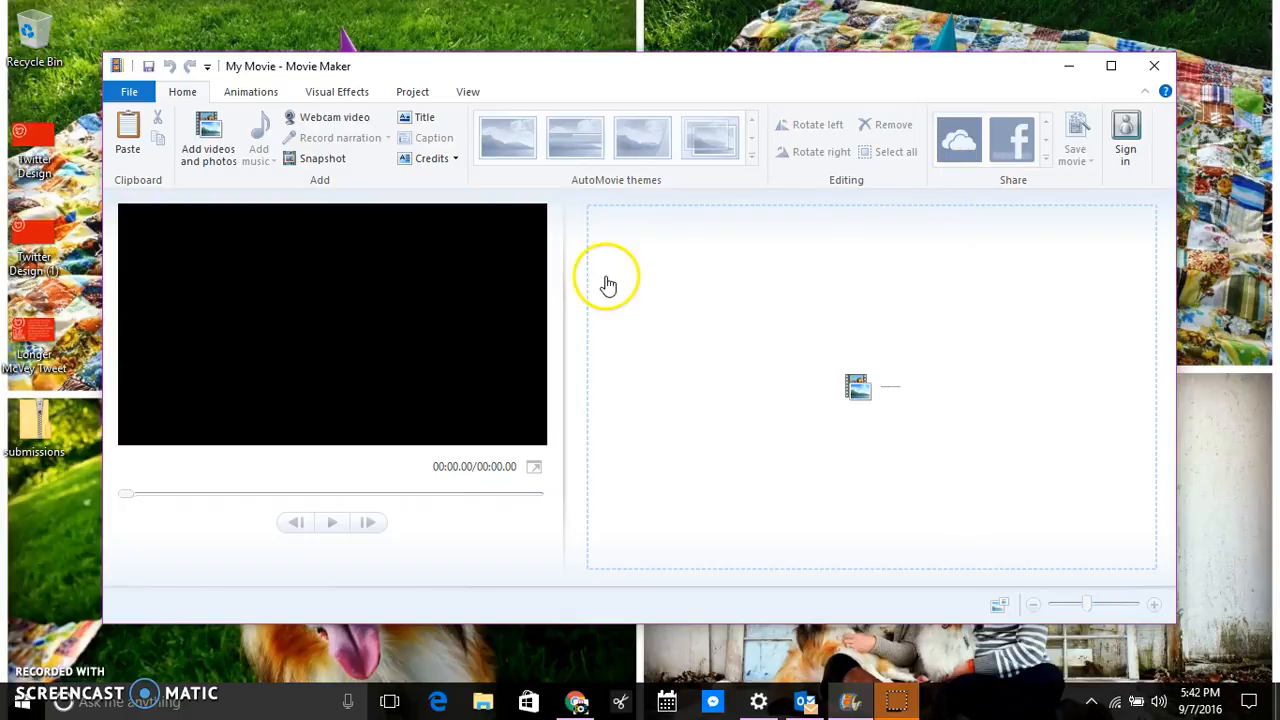
Add photos and clips DSC01313–DSC01320 from Pictures > 2015 > 01 January to the storyboard.
left_click(210, 142)
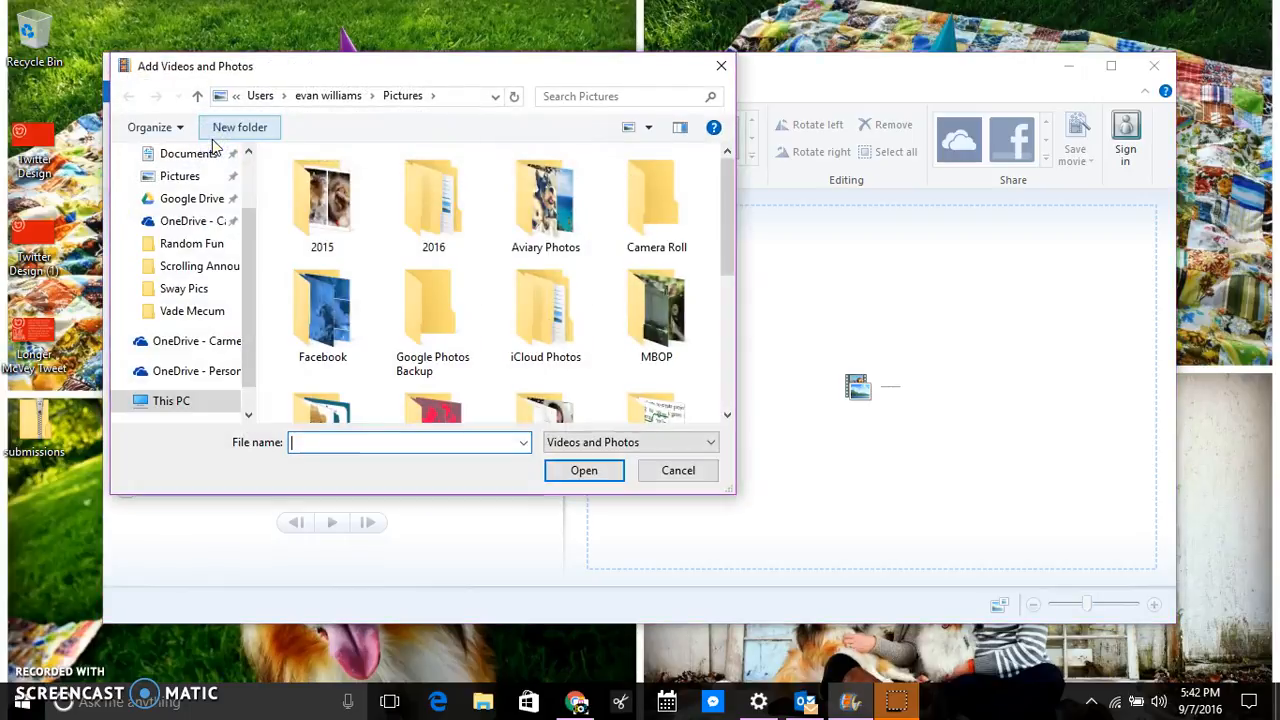
double_click(318, 208)
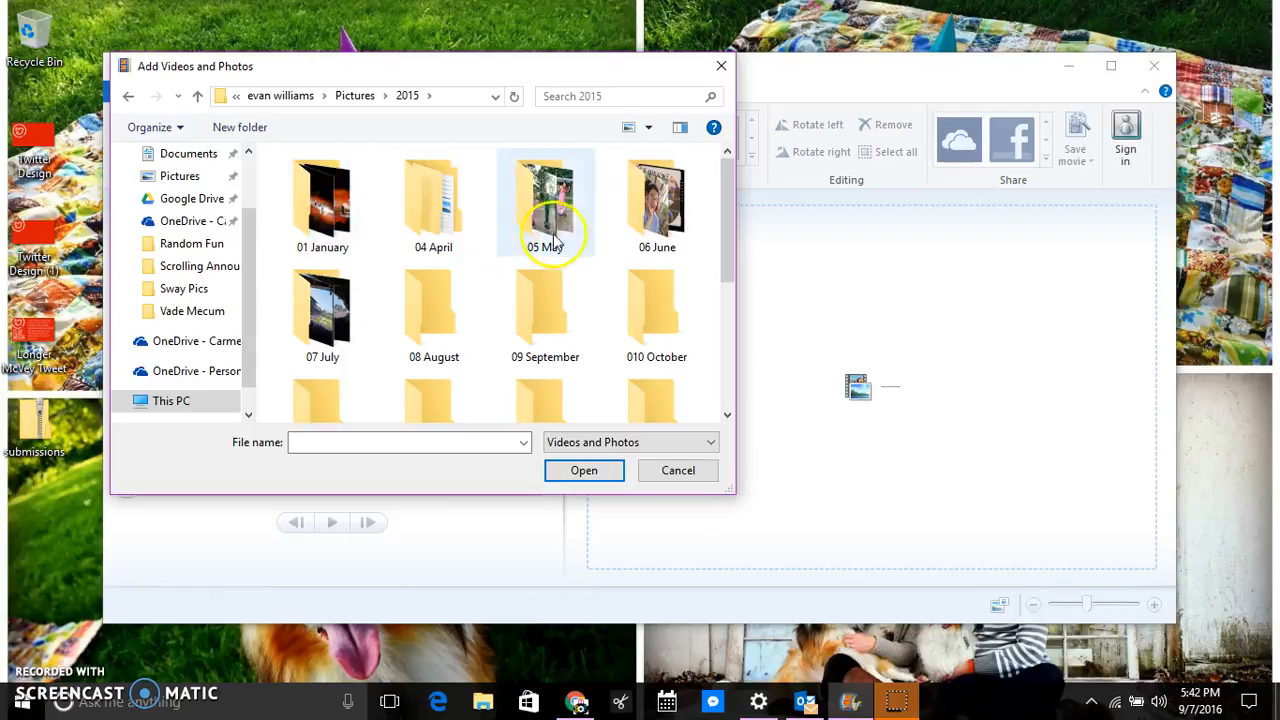
double_click(340, 210)
left_click(345, 218)
left_click(672, 310, "shift")
left_click(607, 470)
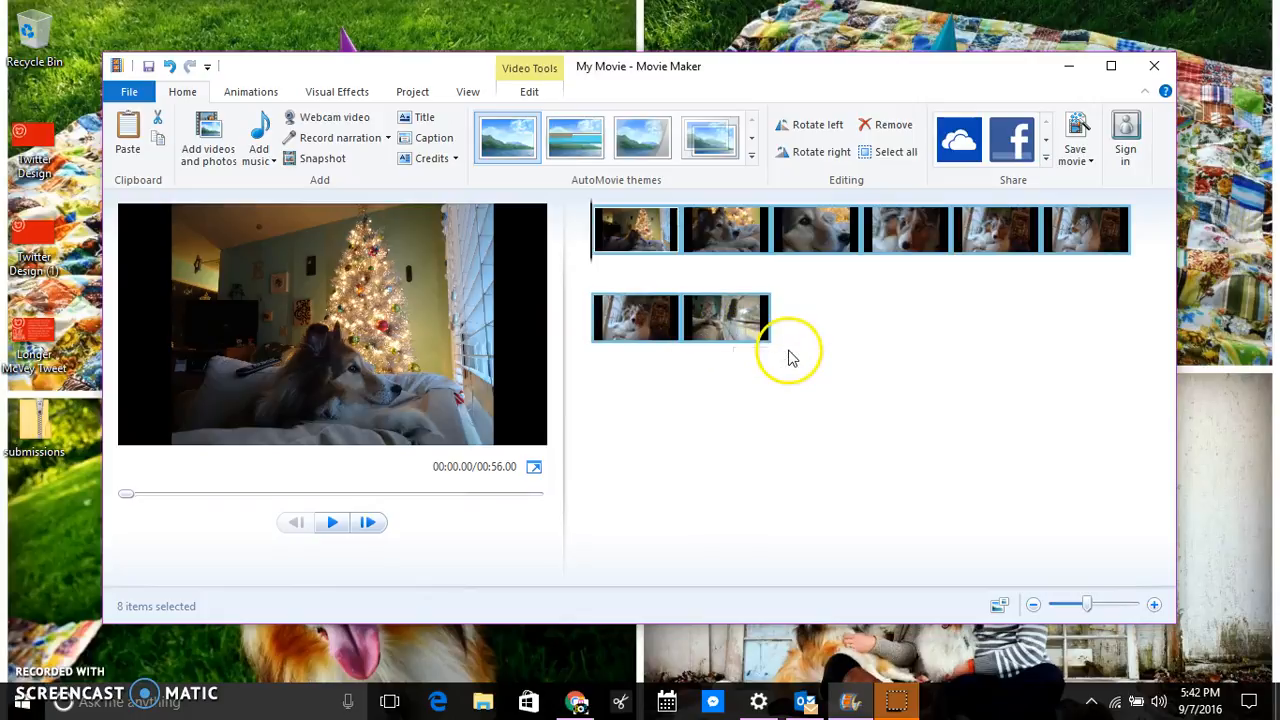
Check the Add music and Record narration menus, then insert a blank title clip at the start.
left_click(273, 162)
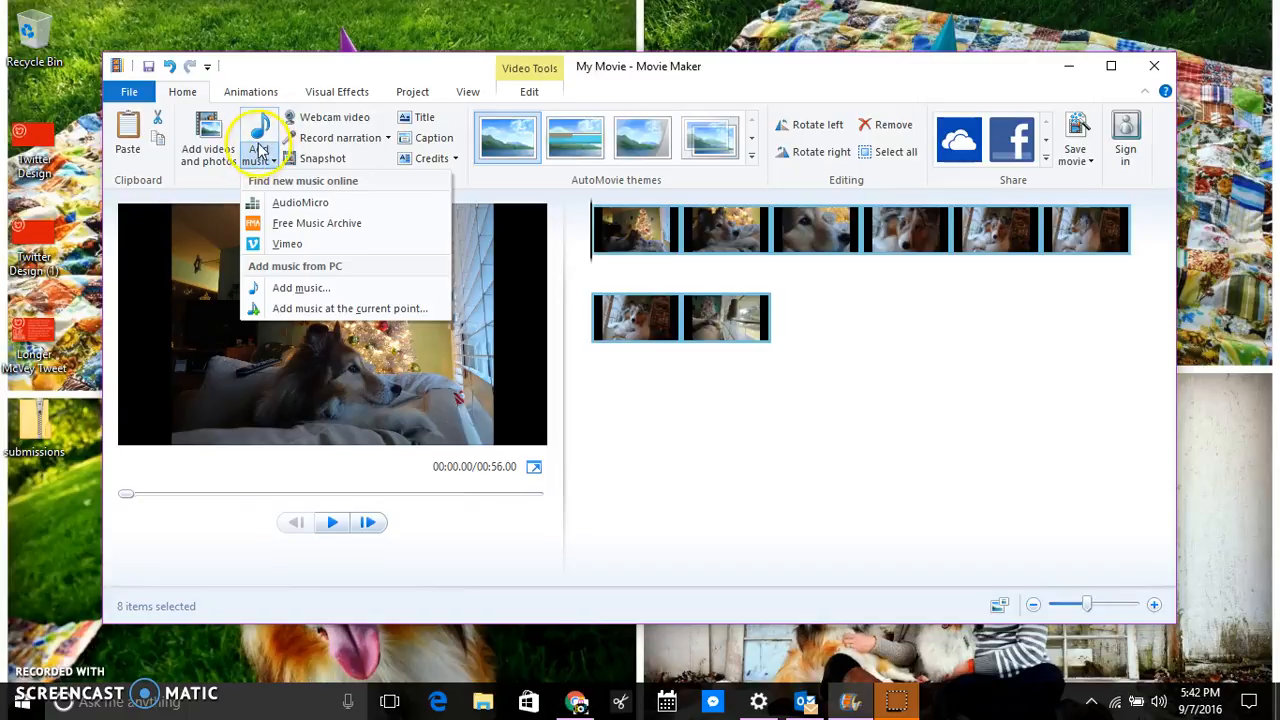
left_click(893, 443)
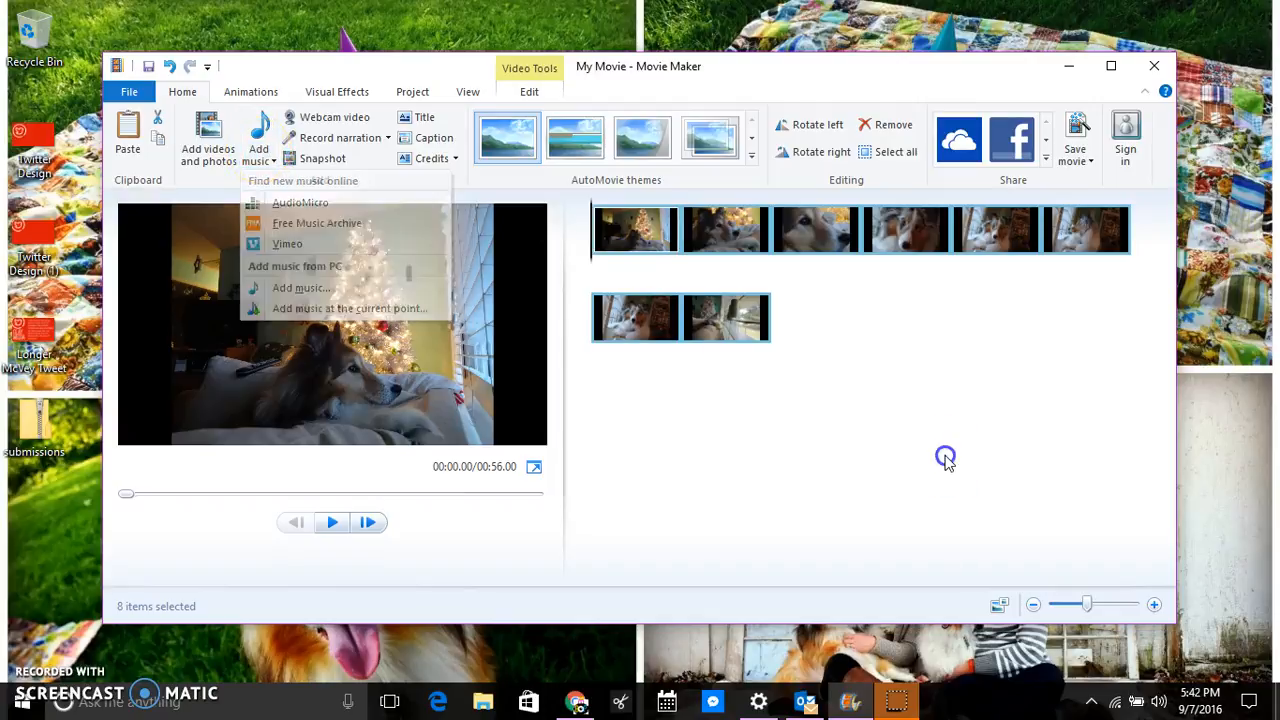
left_click(388, 140)
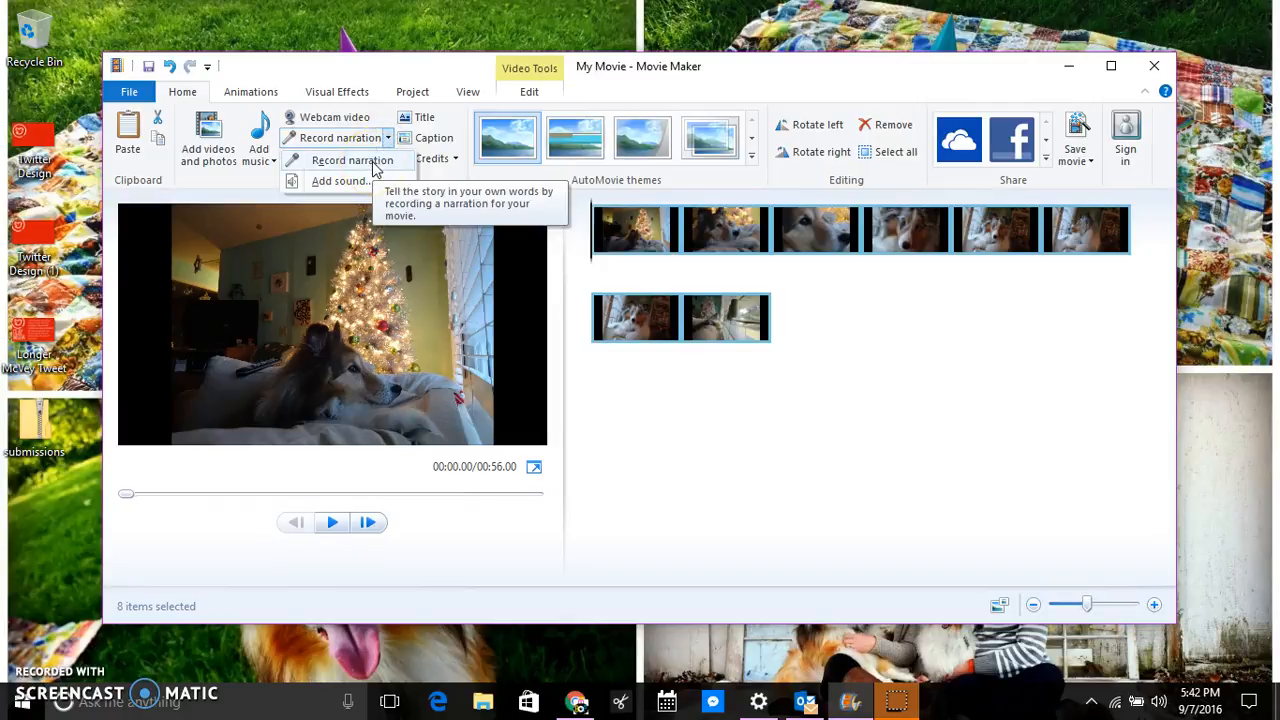
left_click(957, 357)
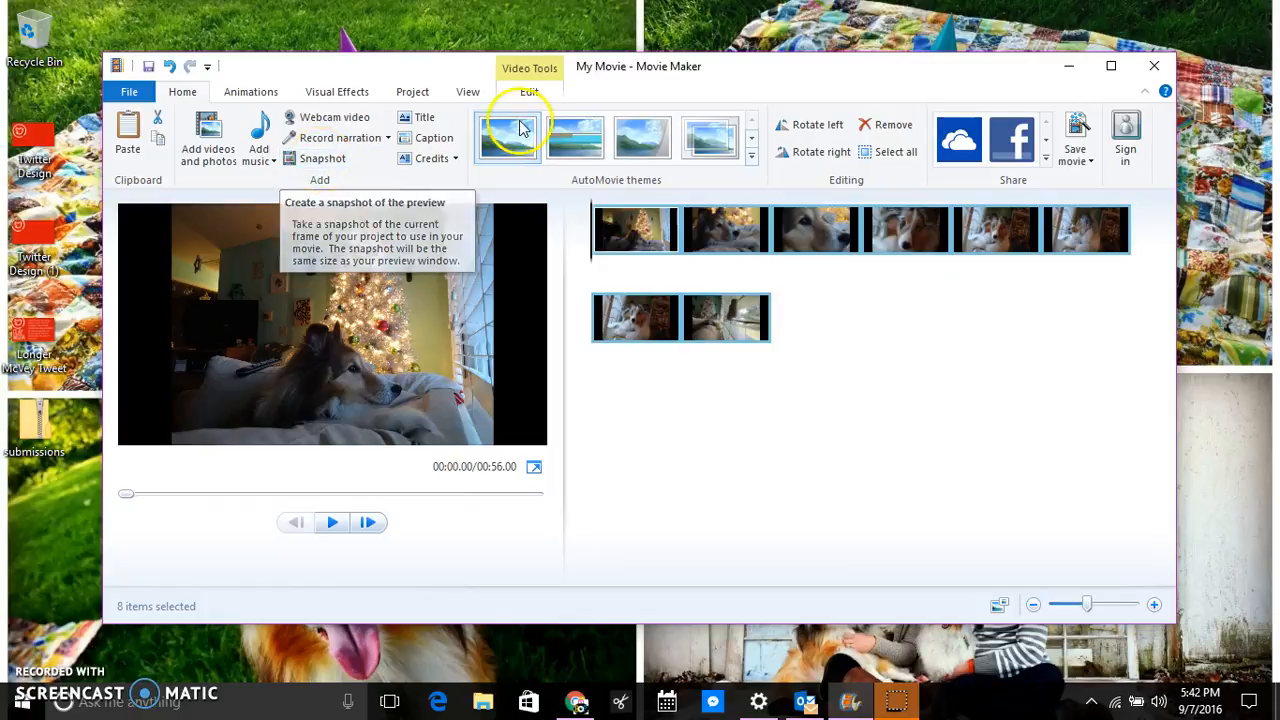
left_click(425, 119)
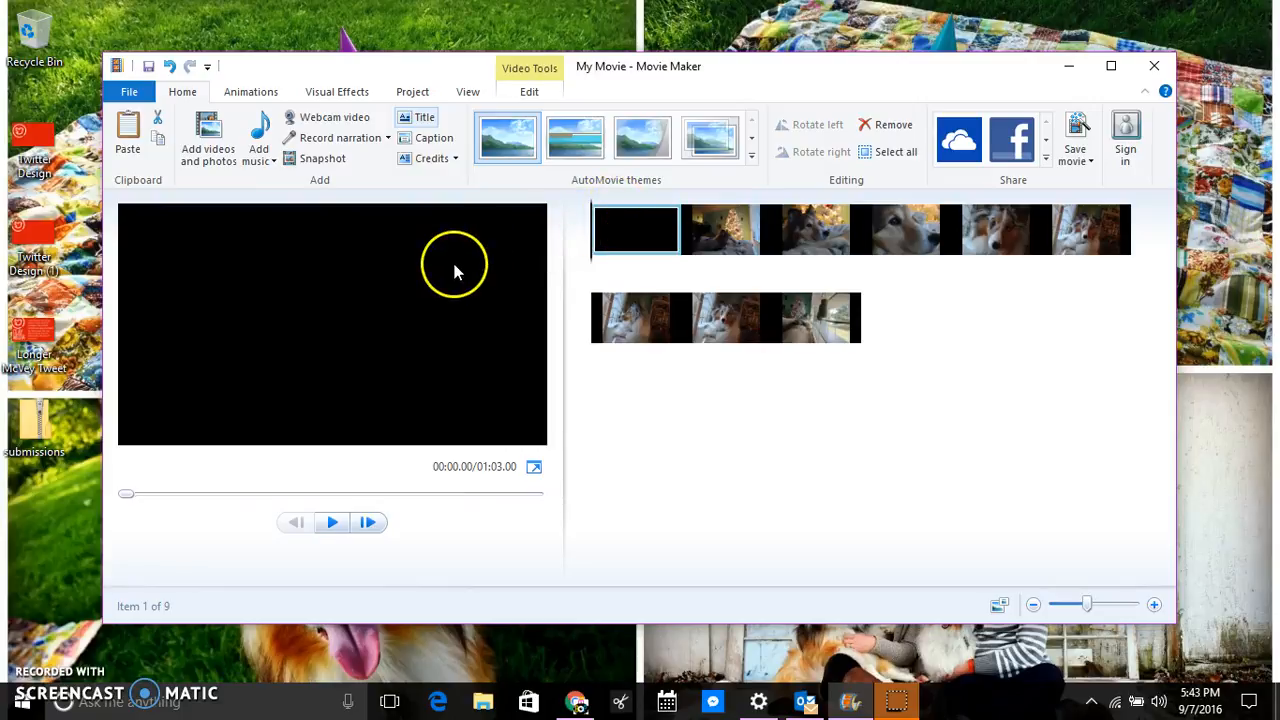
Give the title clip a custom pink background colour after trying red and orange.
double_click(627, 238)
left_click(340, 160)
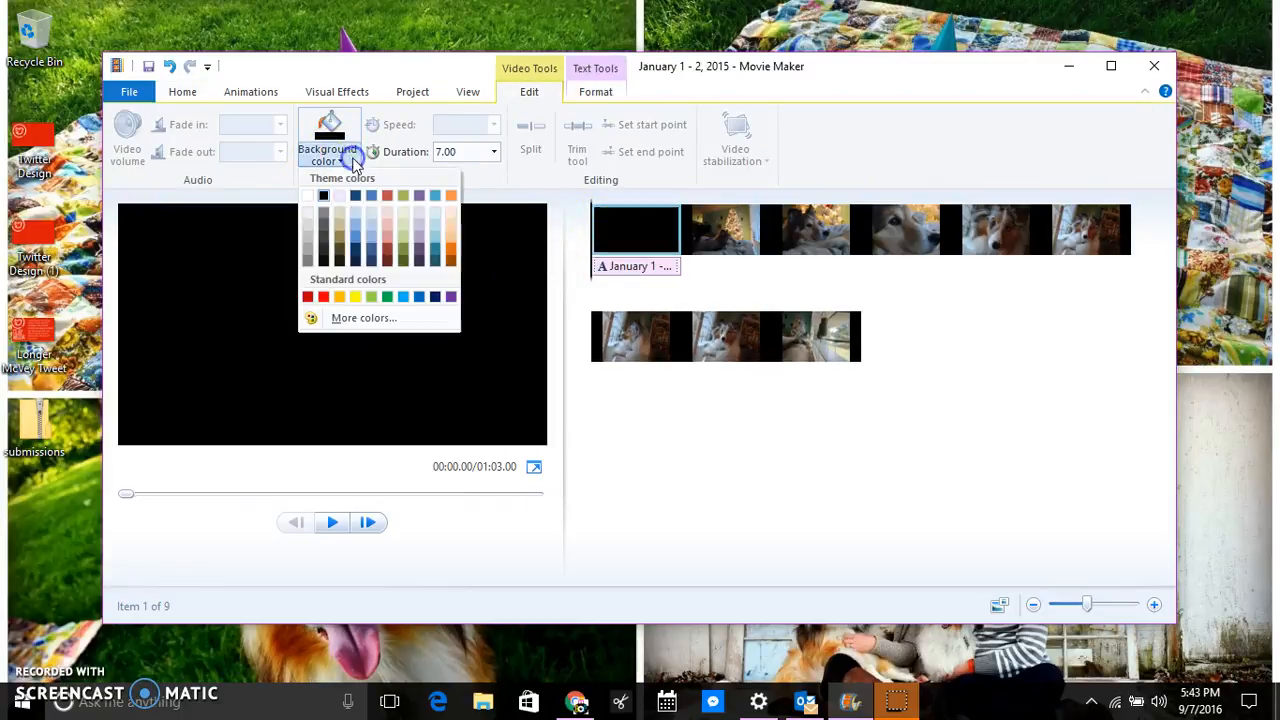
left_click(309, 296)
left_click(356, 157)
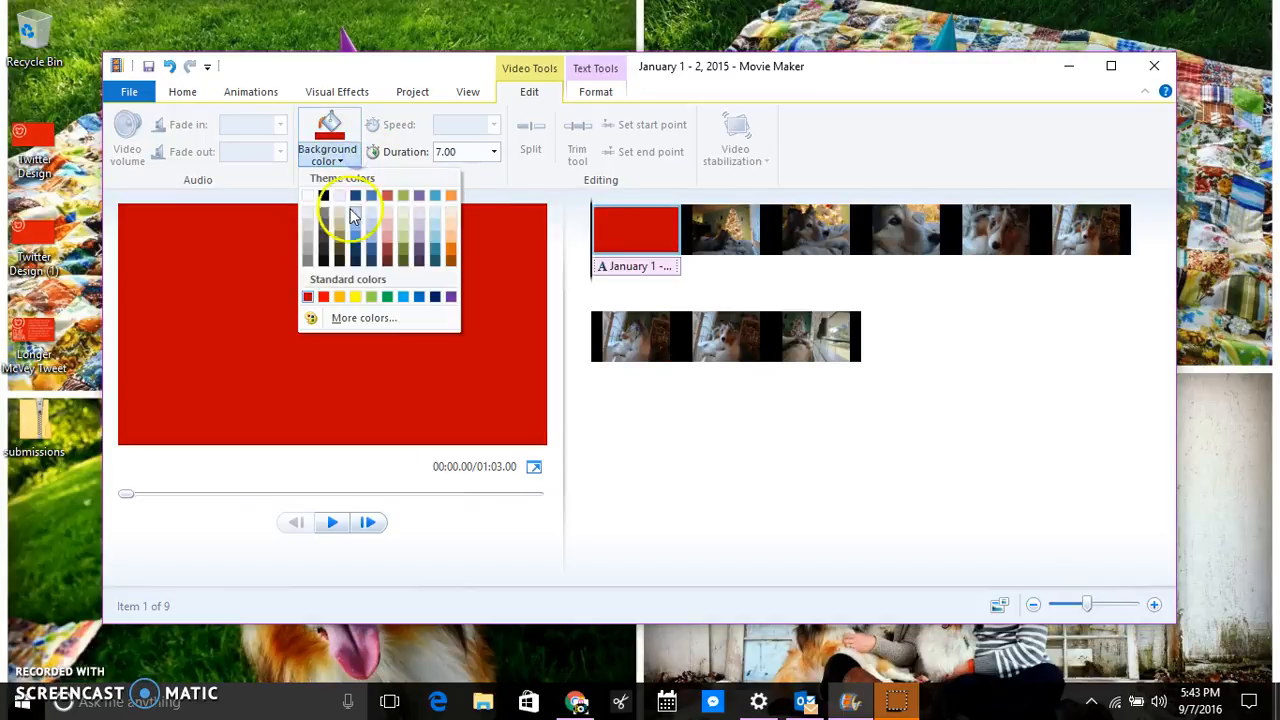
left_click(451, 195)
left_click(330, 152)
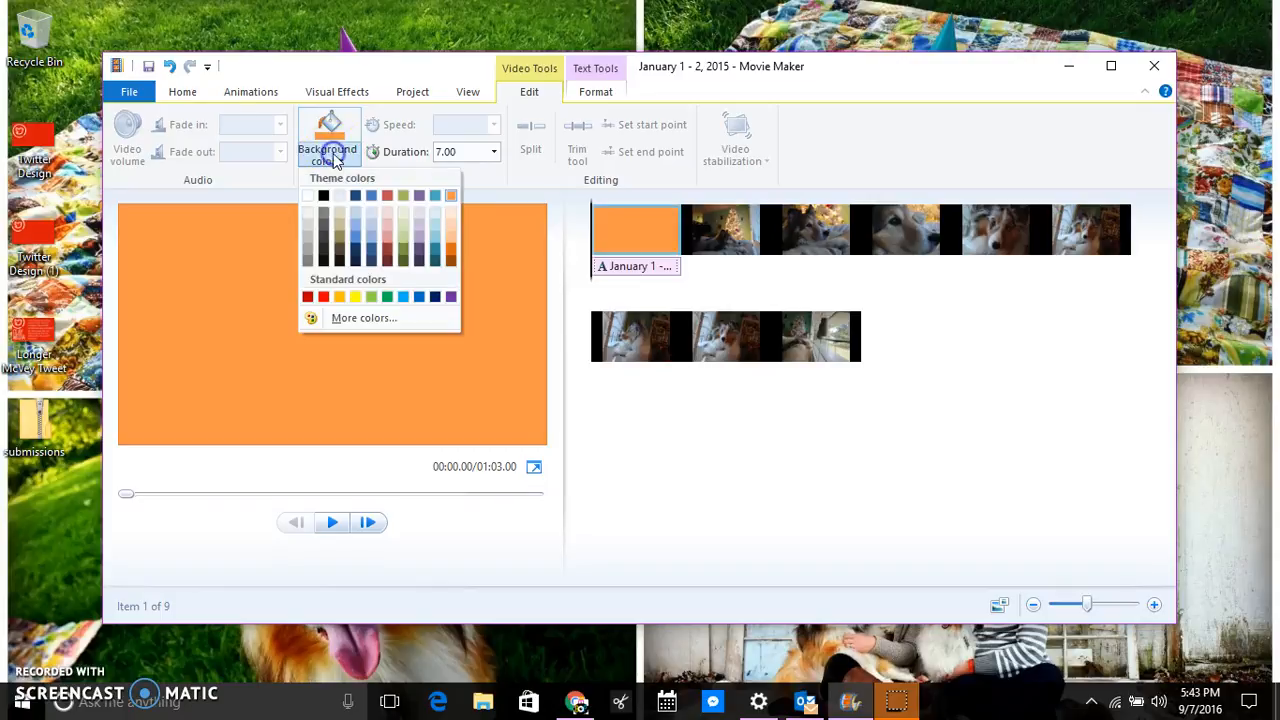
left_click(352, 318)
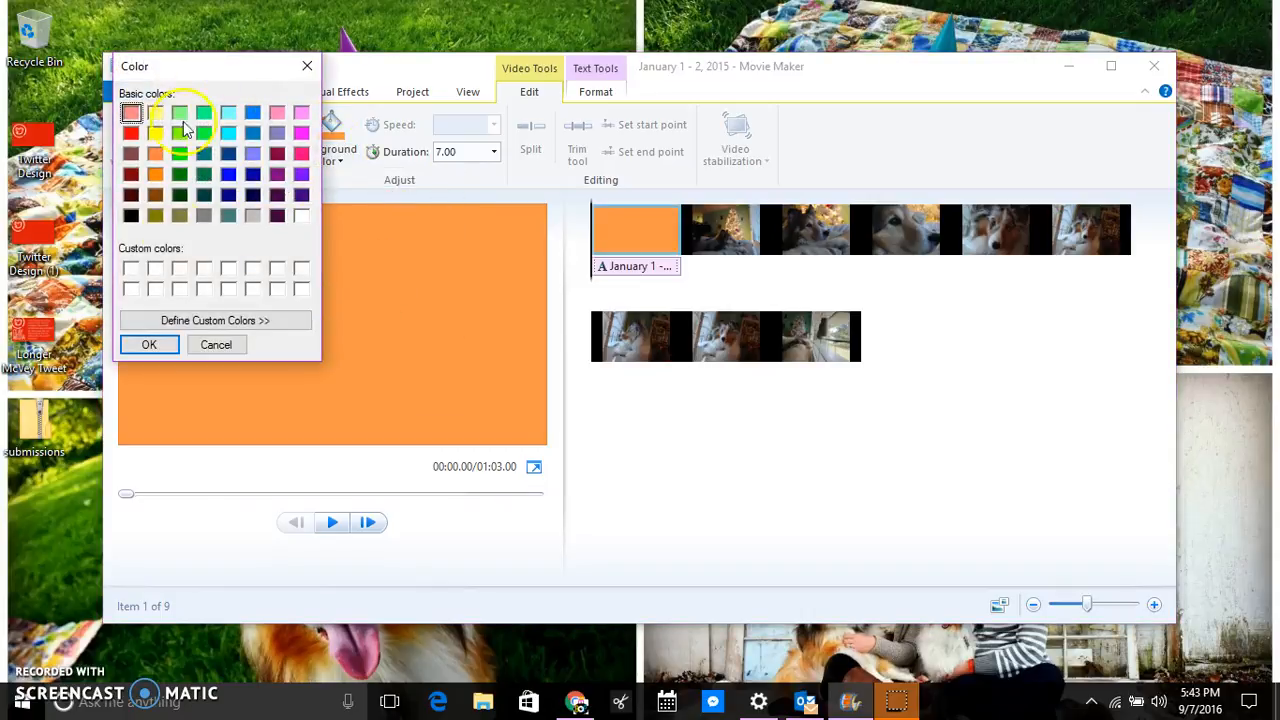
left_click(198, 322)
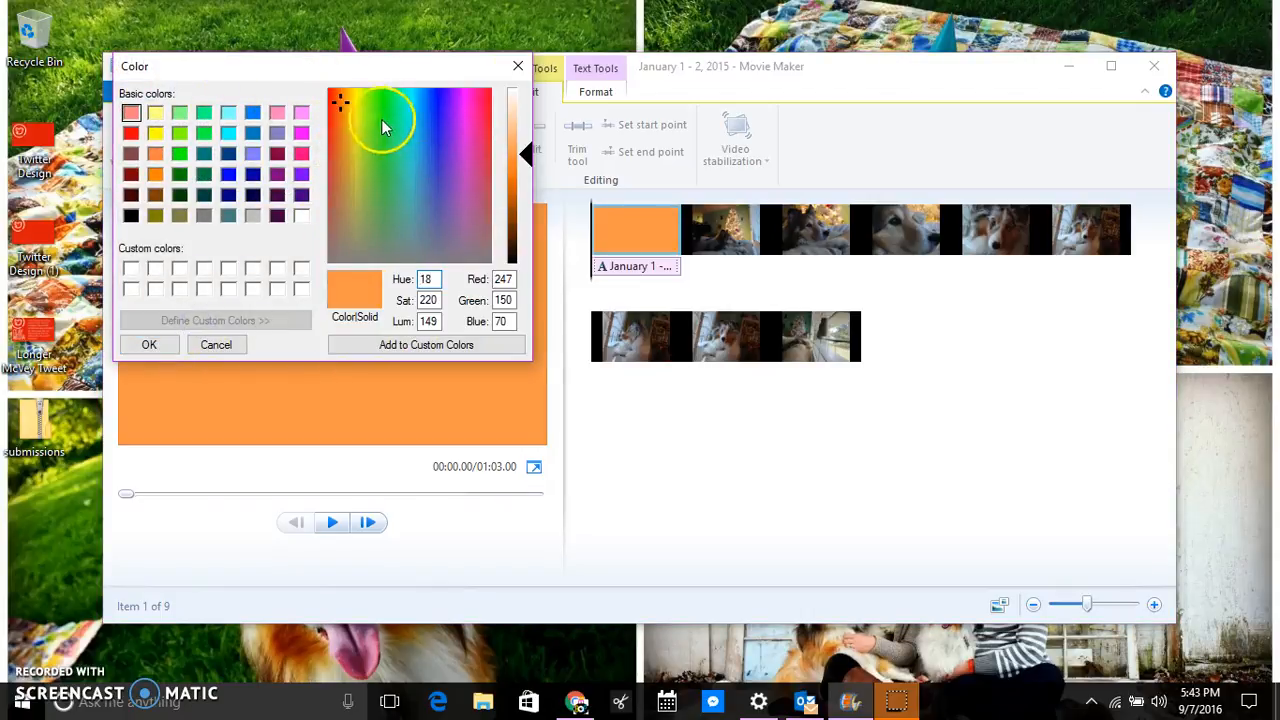
left_click(470, 165)
left_click(437, 344)
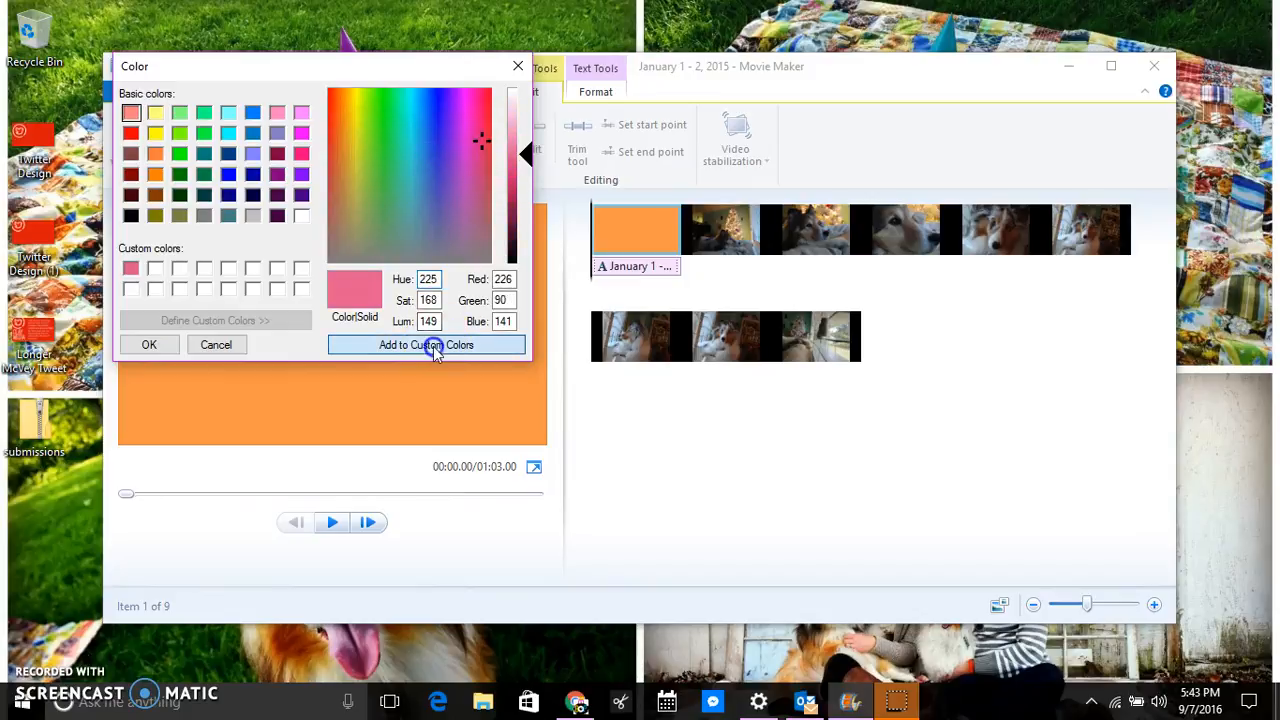
left_click(163, 347)
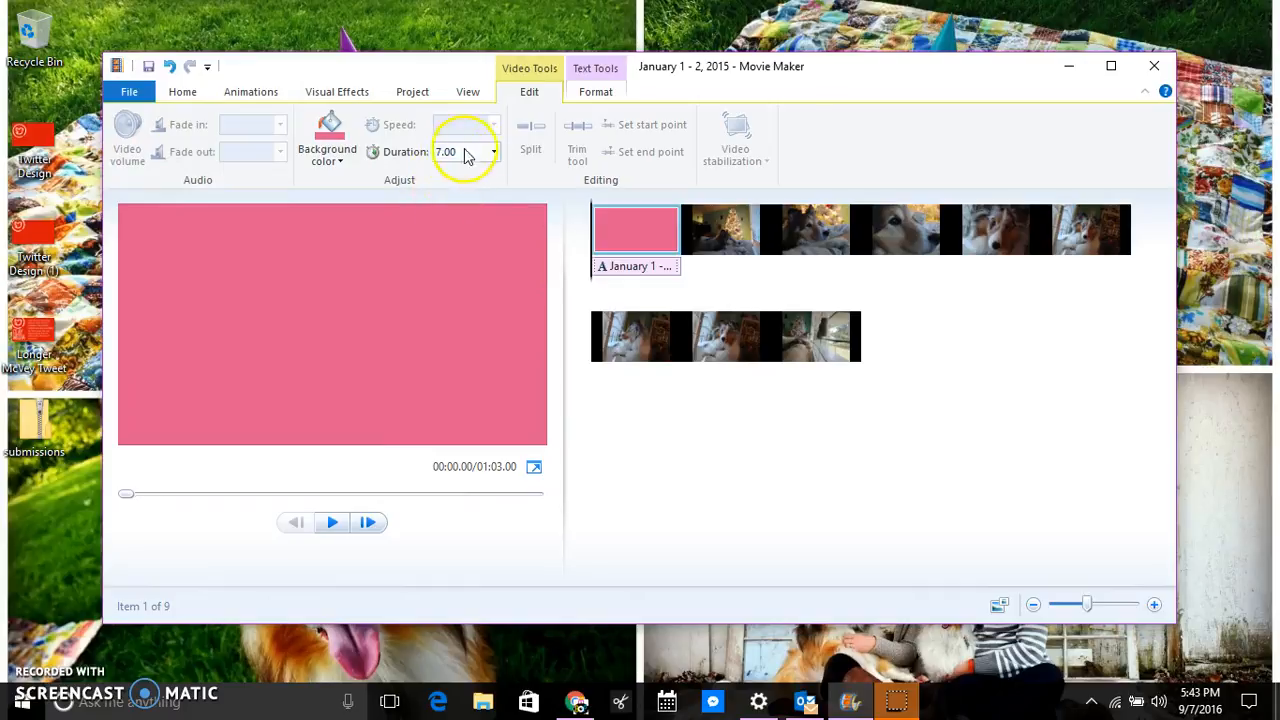
Set the title clip's duration to 4 seconds and select its caption.
left_click(494, 152)
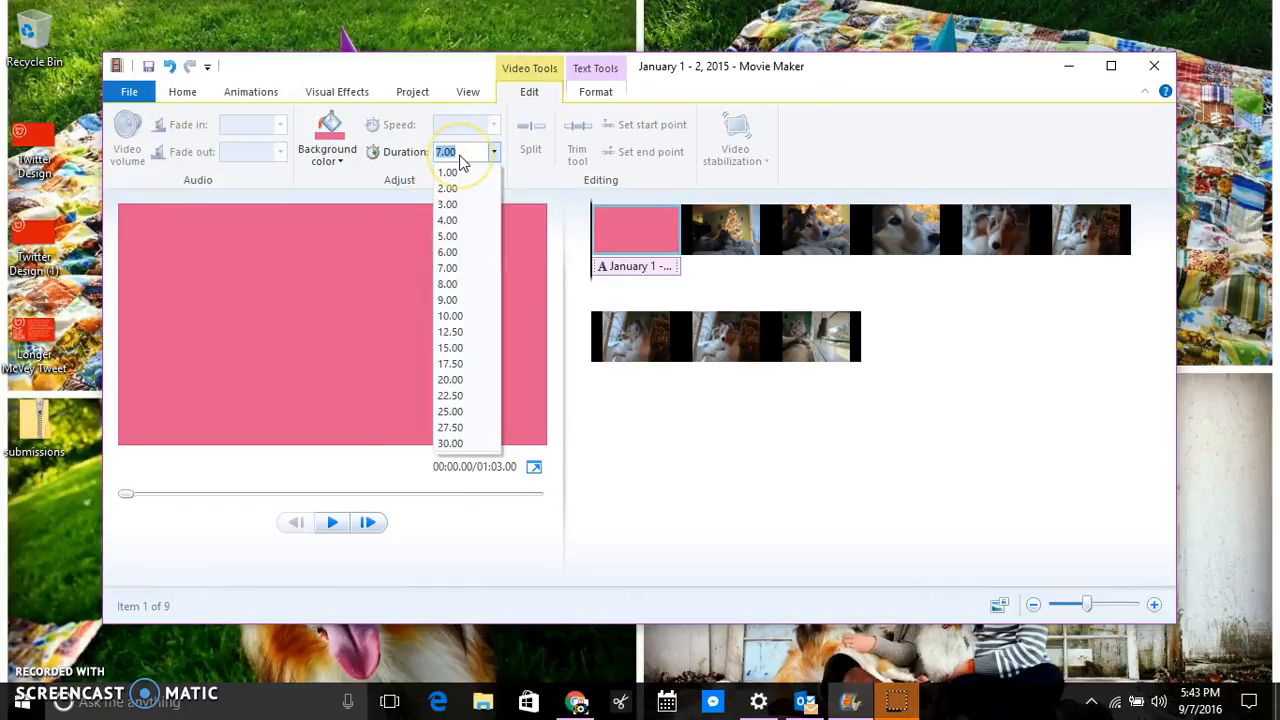
left_click(468, 221)
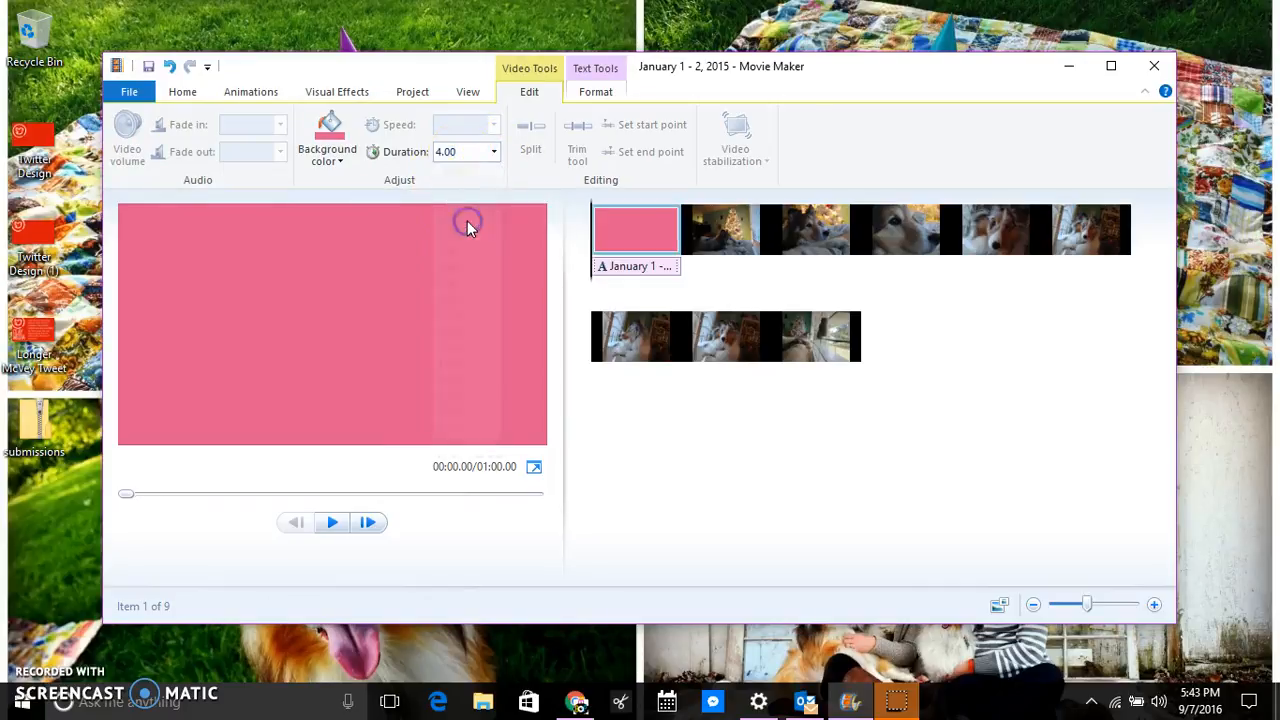
left_click(645, 270)
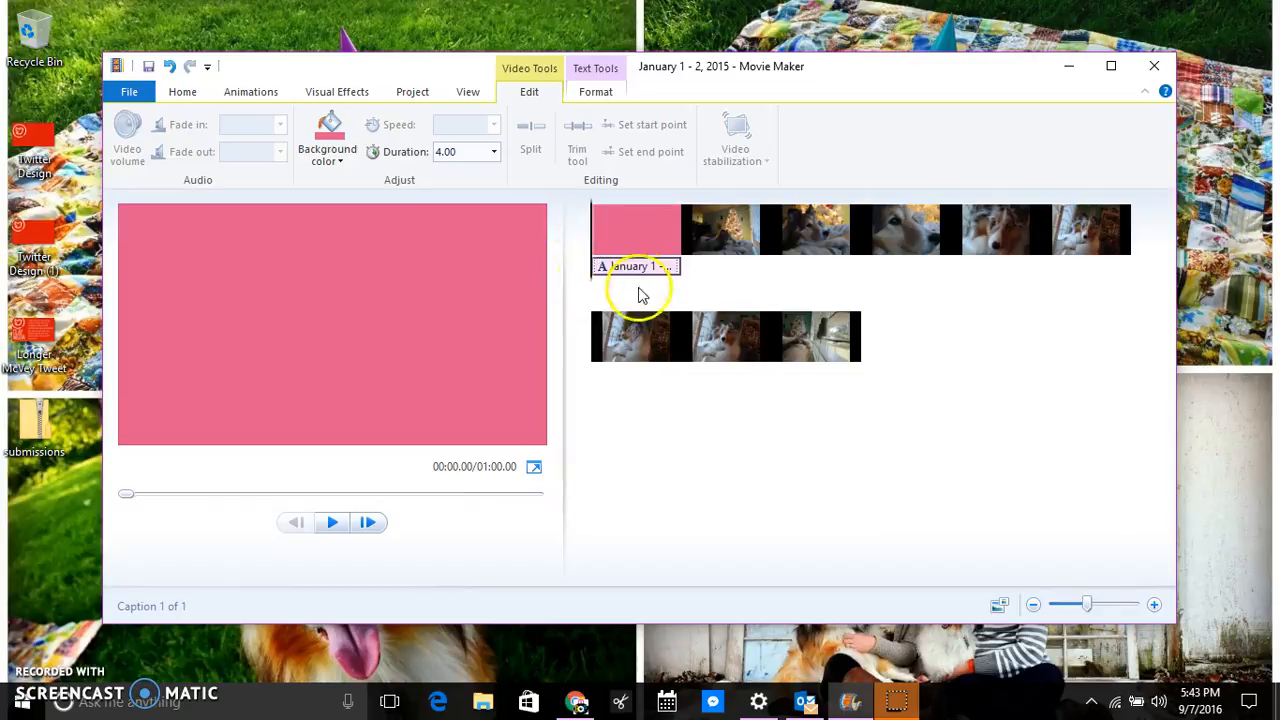
Replace the title caption's wording with 'Title here'.
left_click(646, 267)
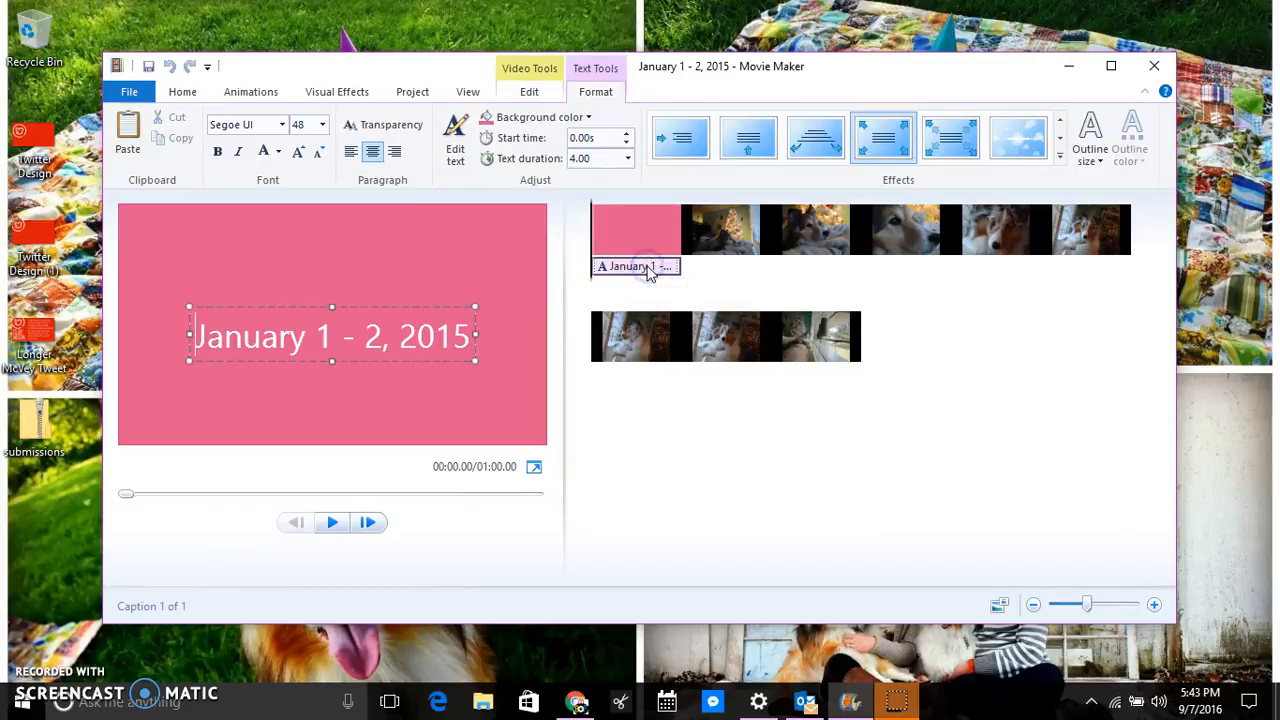
left_click(413, 335)
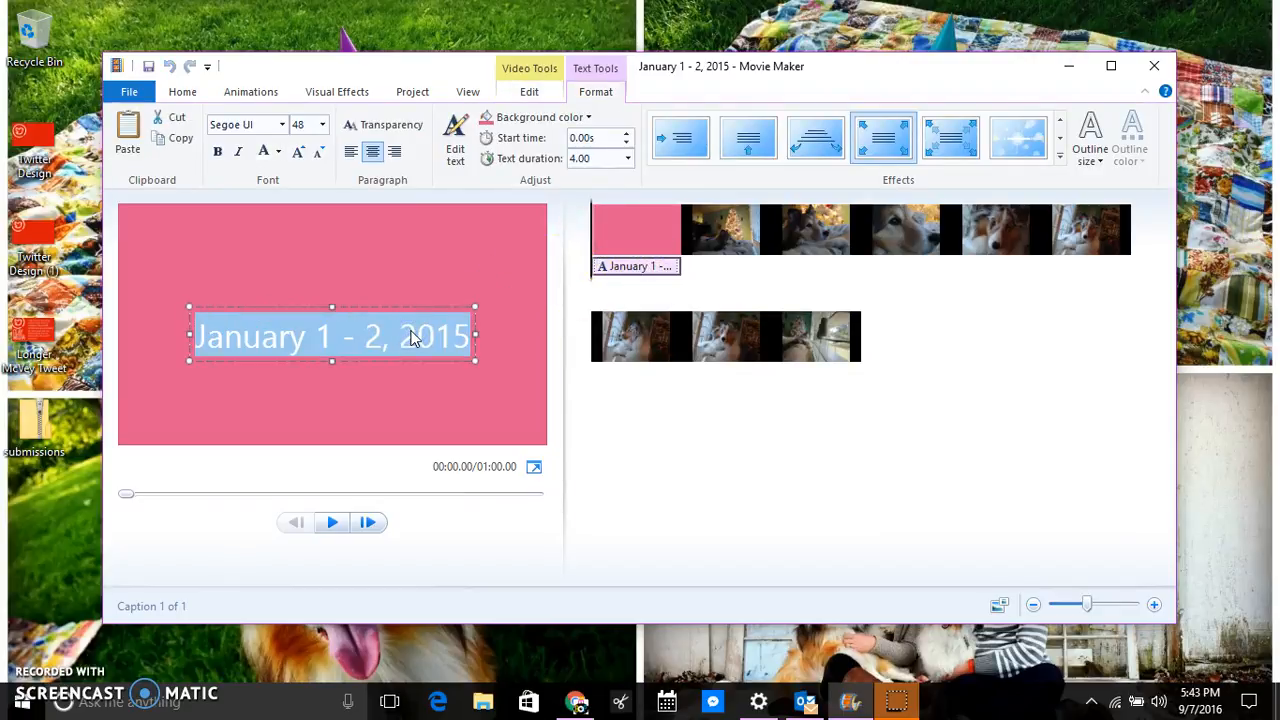
type("Ti")
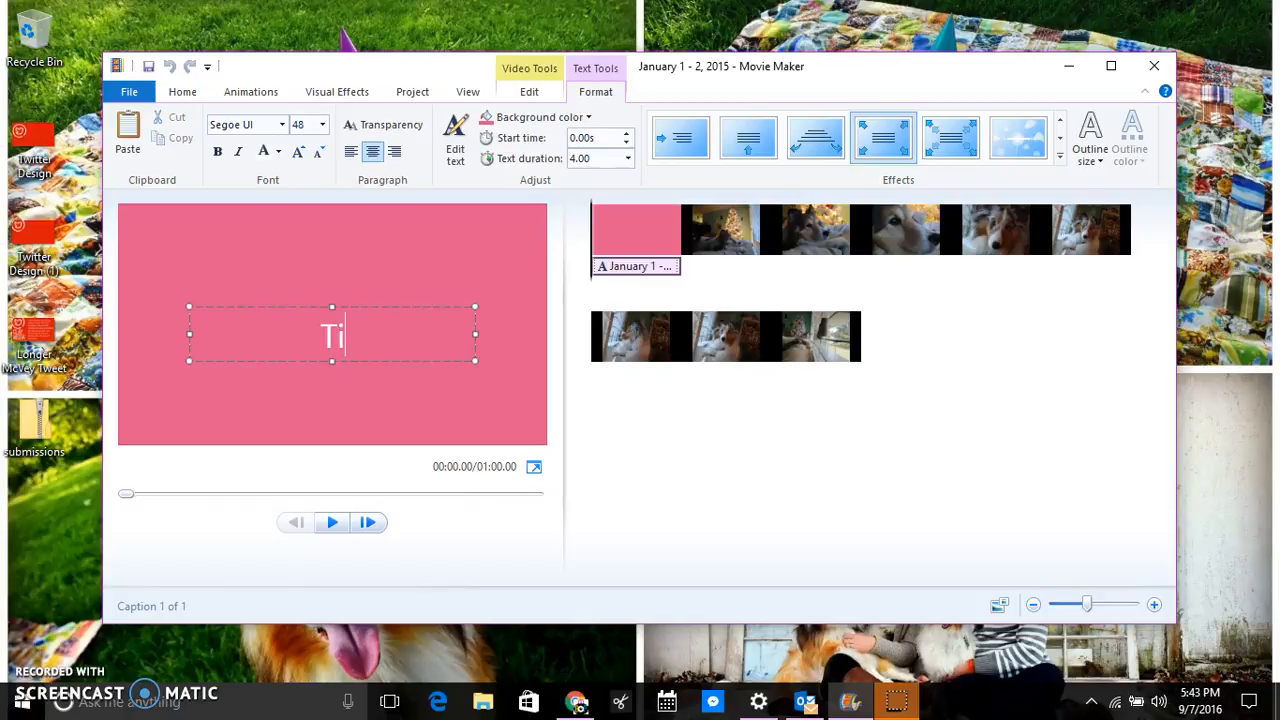
type("tle here")
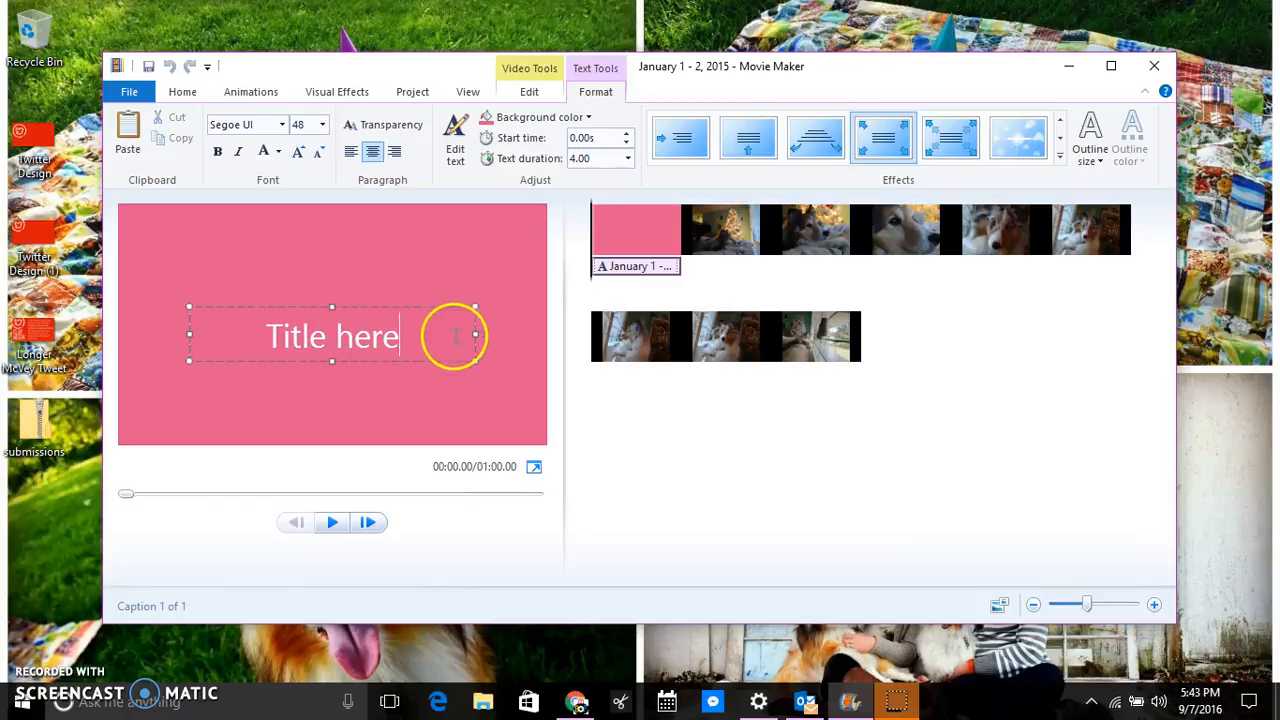
Format 'Title here' in Playfair Display Black at font size 100.
left_click_drag(455, 336, 262, 343)
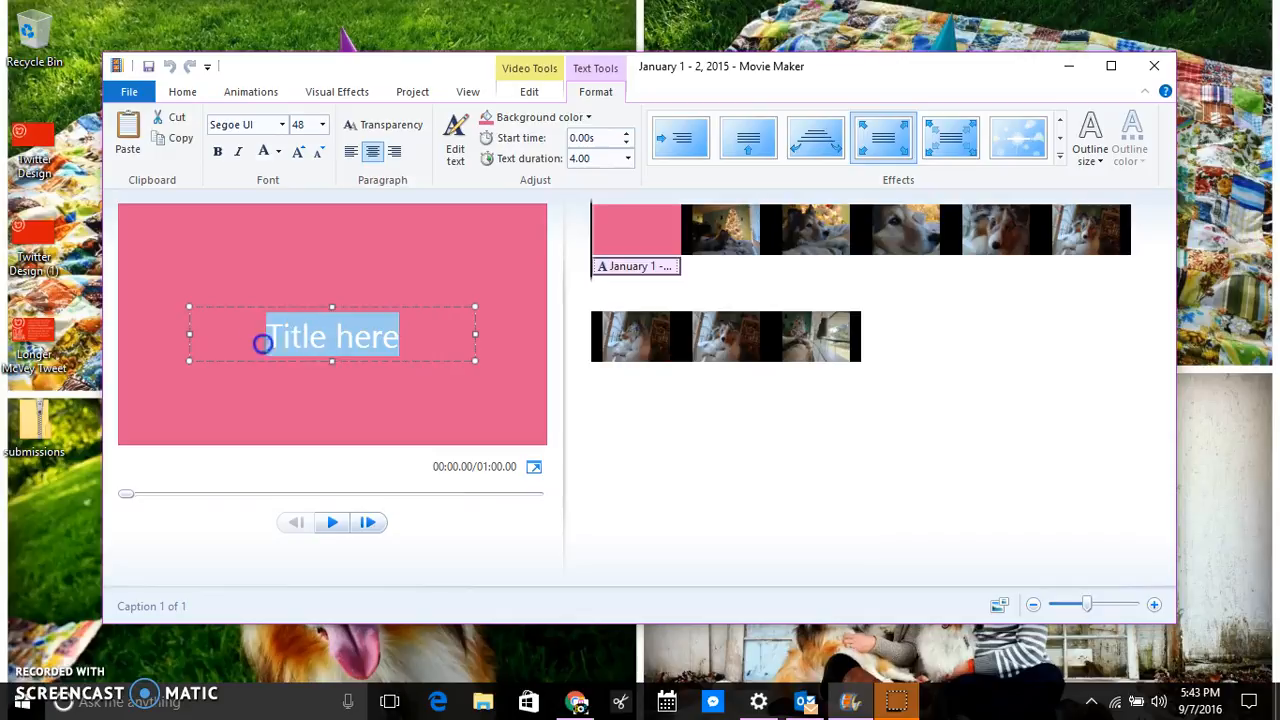
left_click(282, 124)
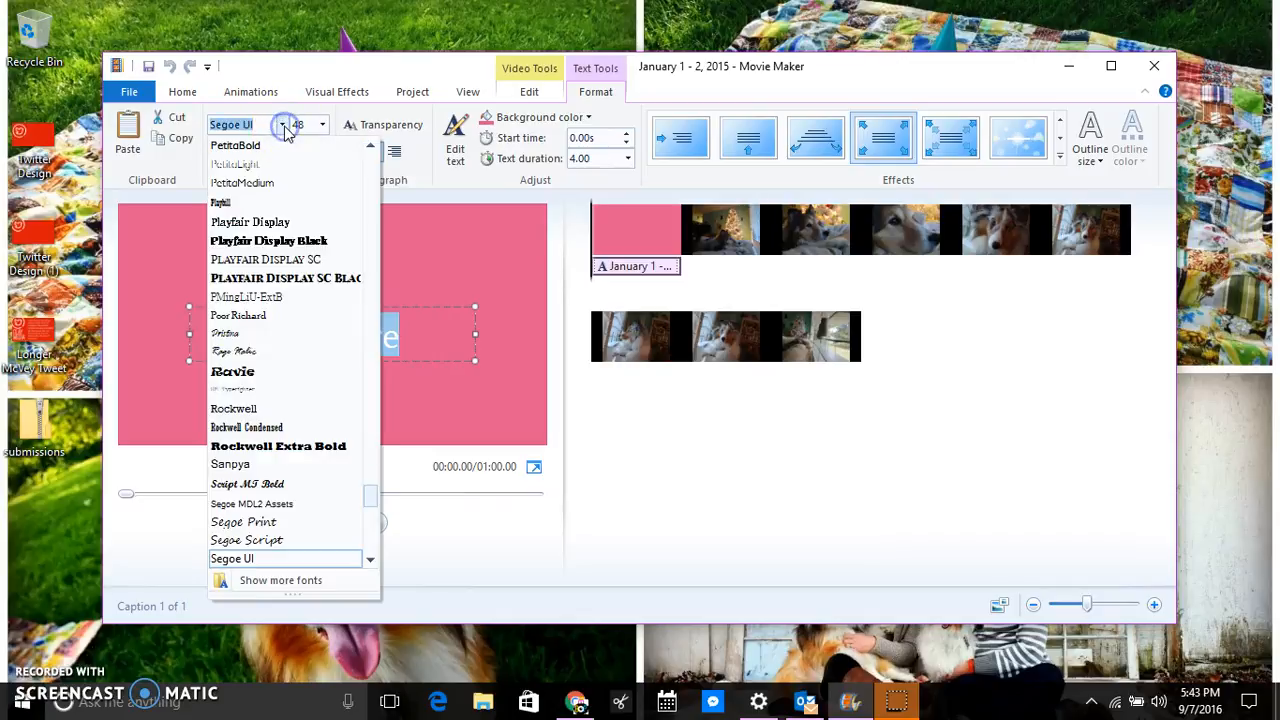
left_click(270, 241)
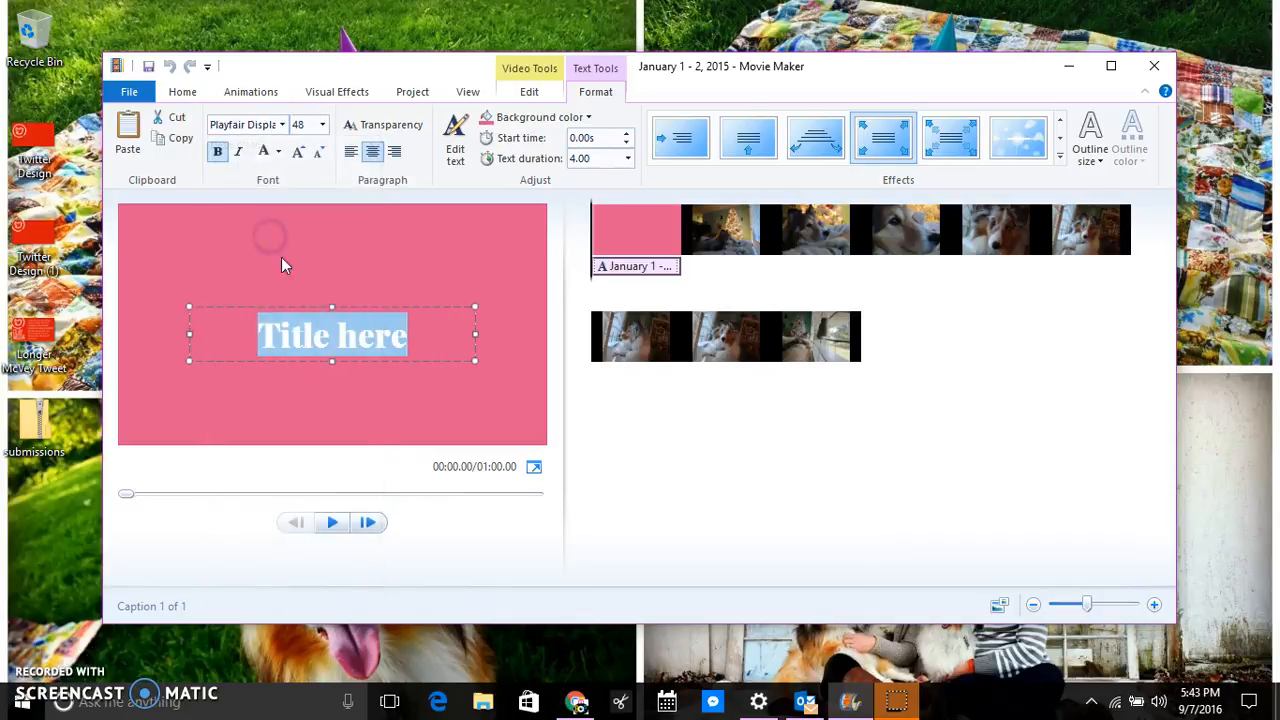
left_click(321, 126)
left_click(299, 384)
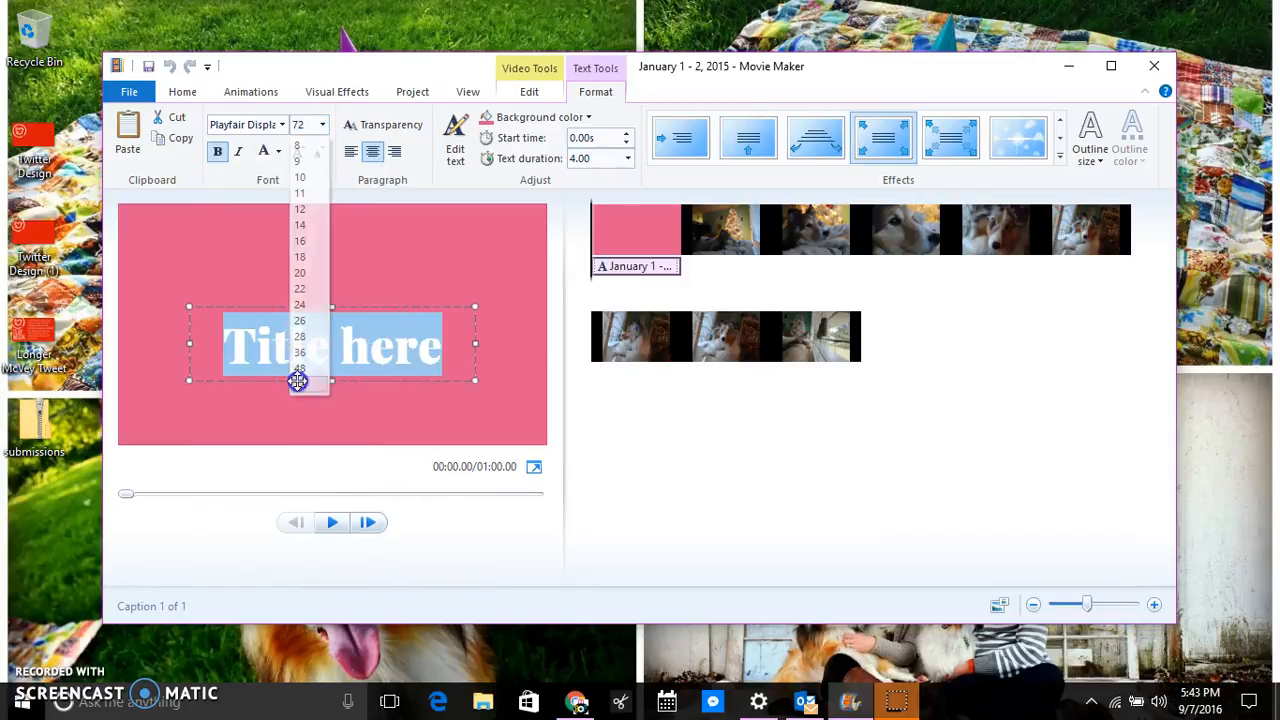
left_click(304, 126)
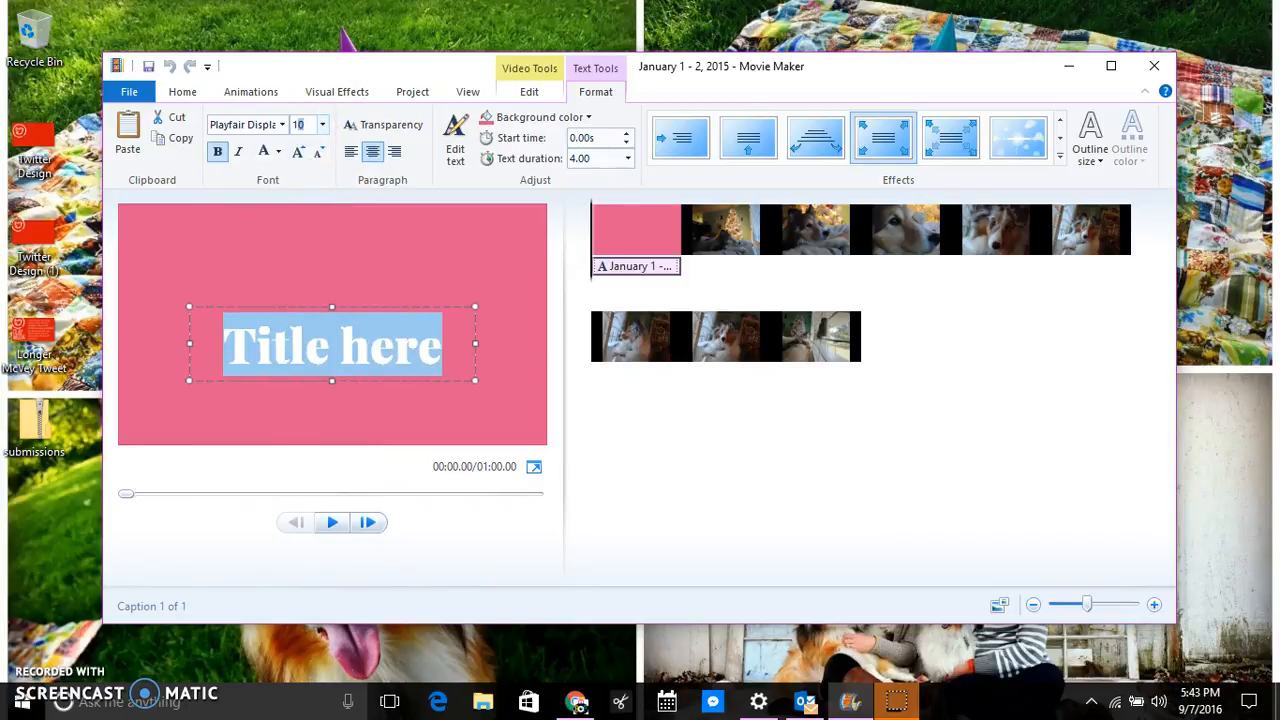
type("100")
key("Return")
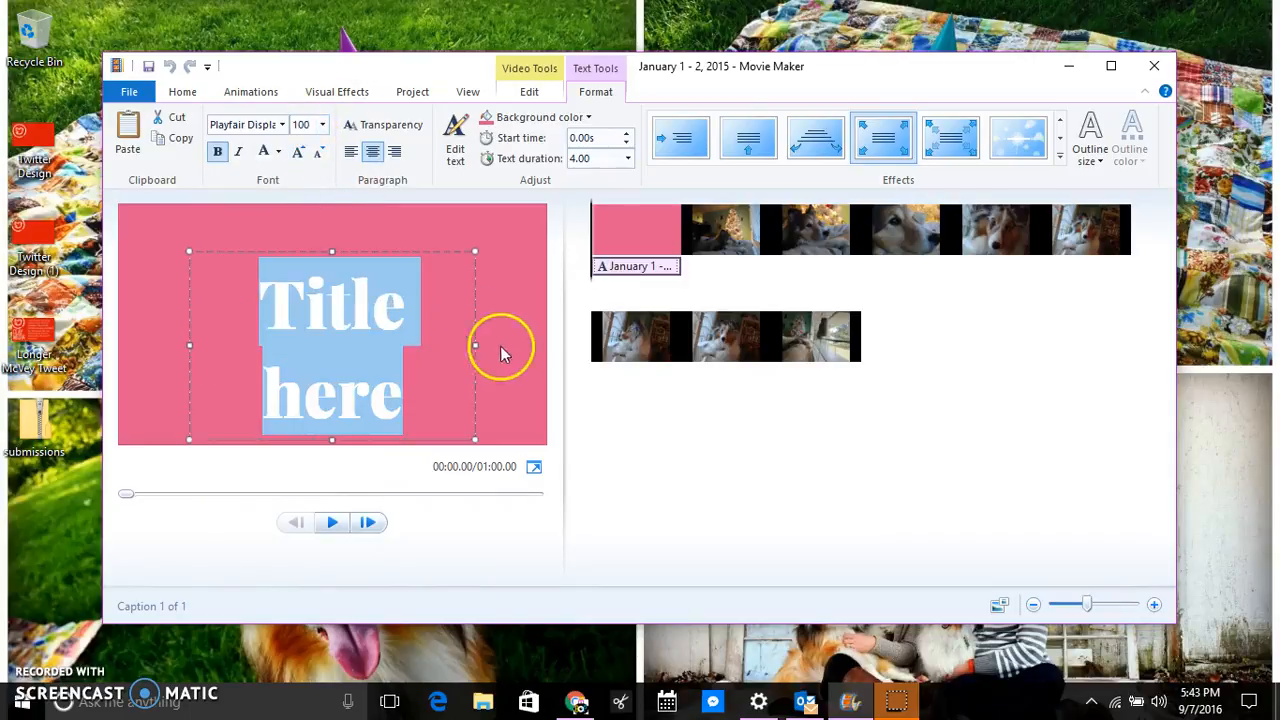
Widen the caption box so 'Title here' fits one line and centre it on the card.
left_click_drag(474, 345, 541, 345)
left_click(424, 258)
left_click_drag(403, 251, 375, 290)
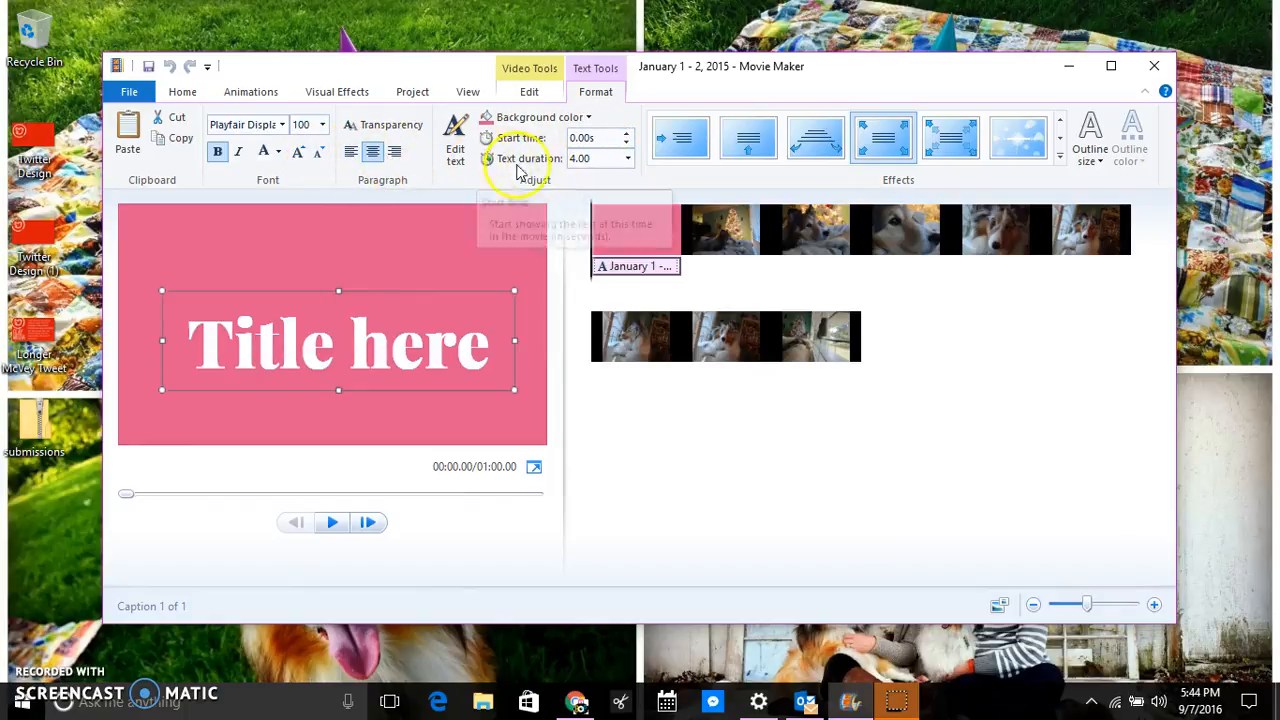
Apply the Swing animation to the title text and give it an Extra Thick outline.
left_click(1025, 145)
left_click(909, 142)
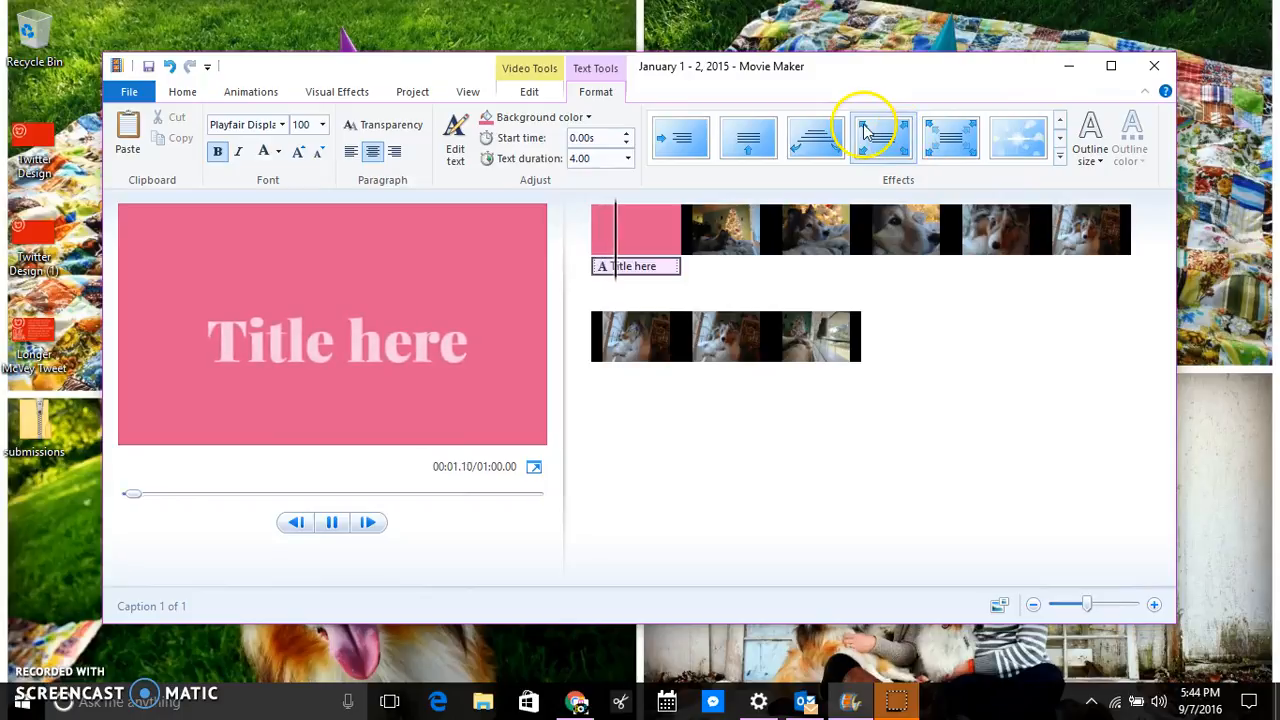
left_click(815, 135)
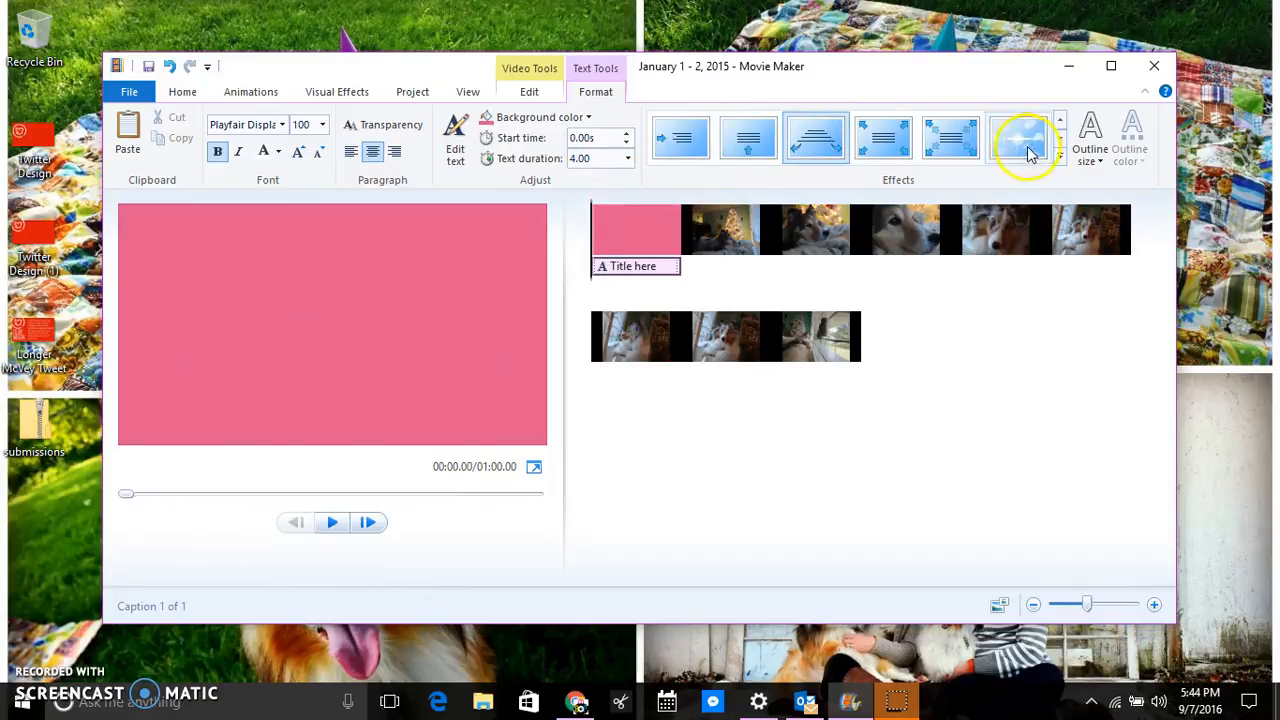
left_click(1060, 157)
scroll(894, 331, "down", 1)
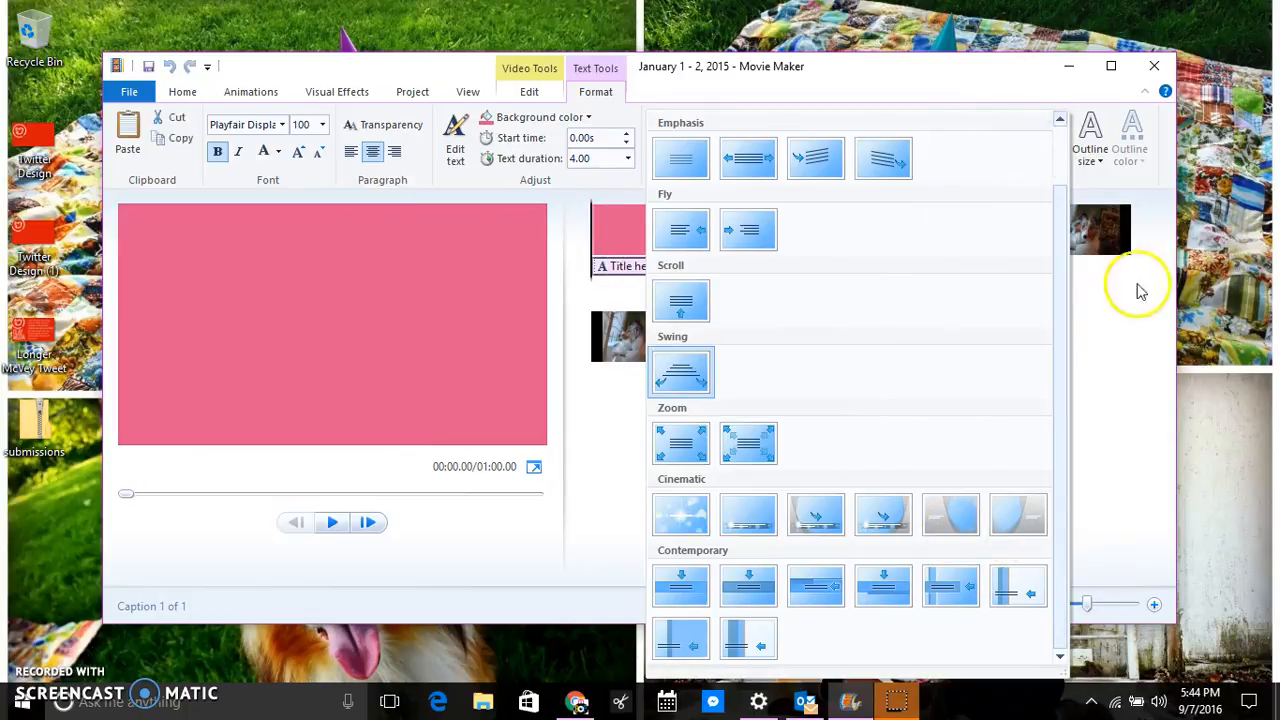
left_click(1141, 318)
left_click(1090, 155)
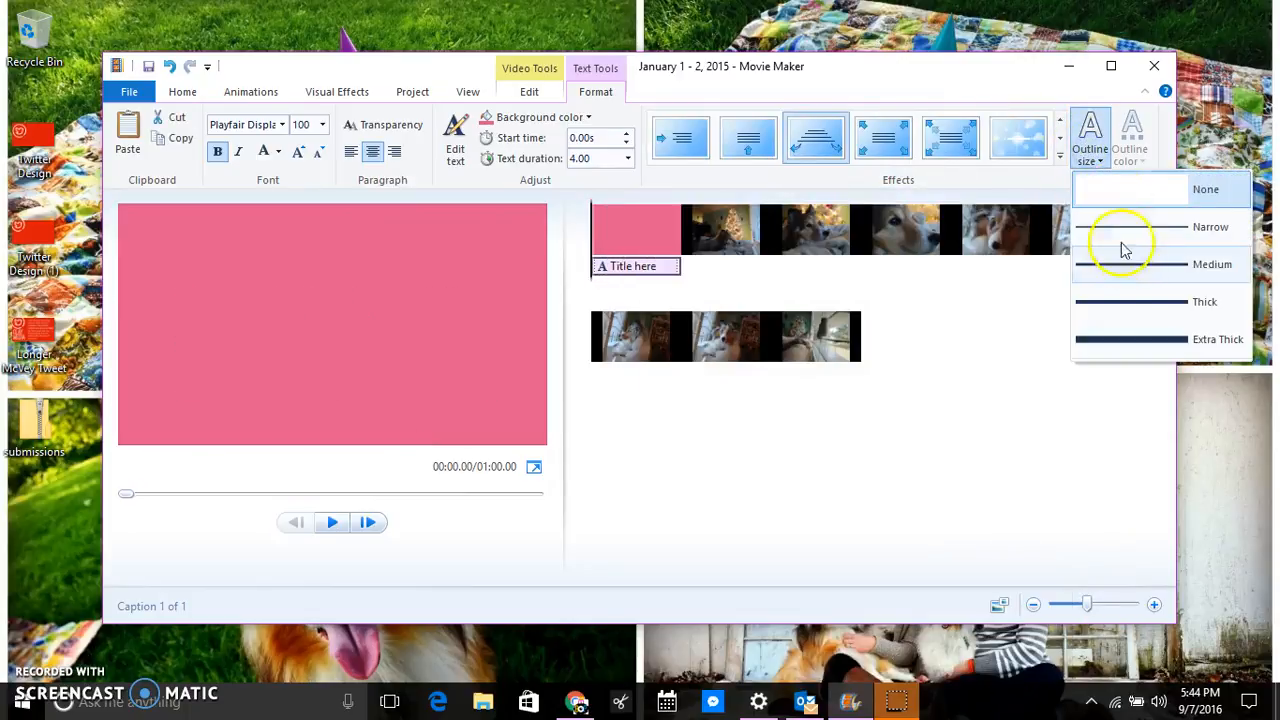
left_click(1128, 336)
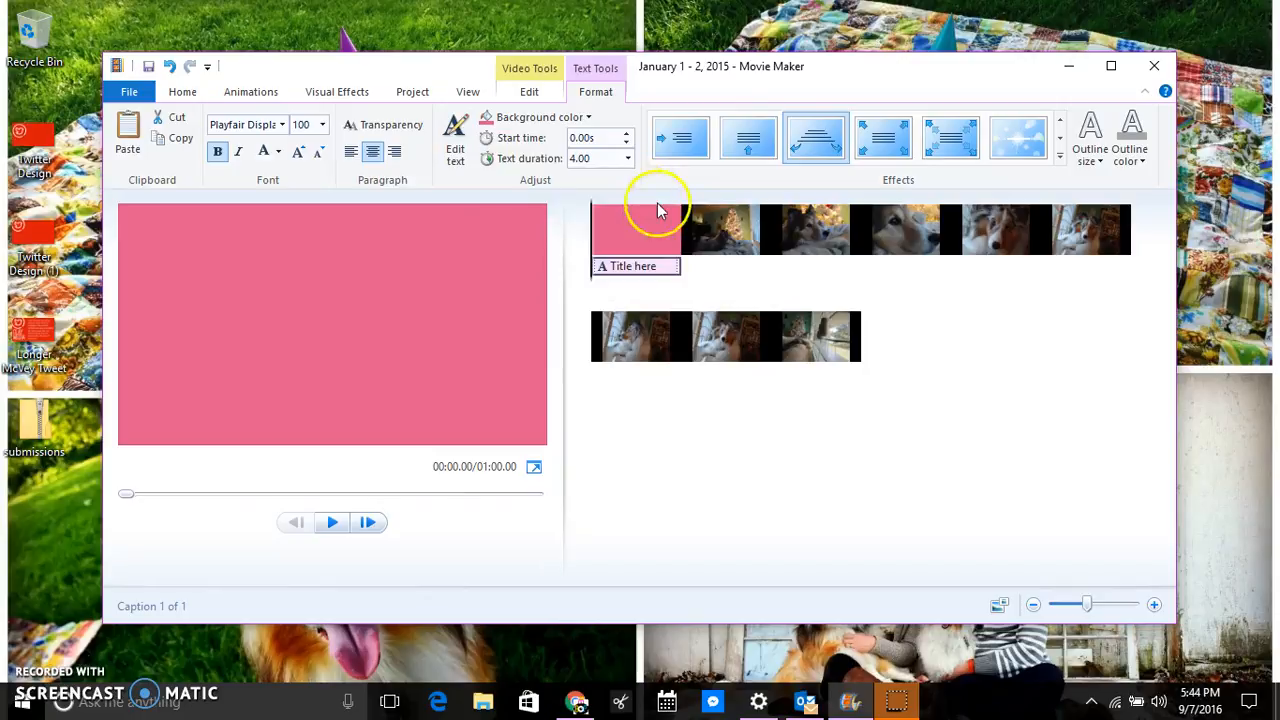
Add the caption 'Type on the photo or video' to the second clip, the Christmas-tree video.
left_click(706, 232)
left_click(424, 137)
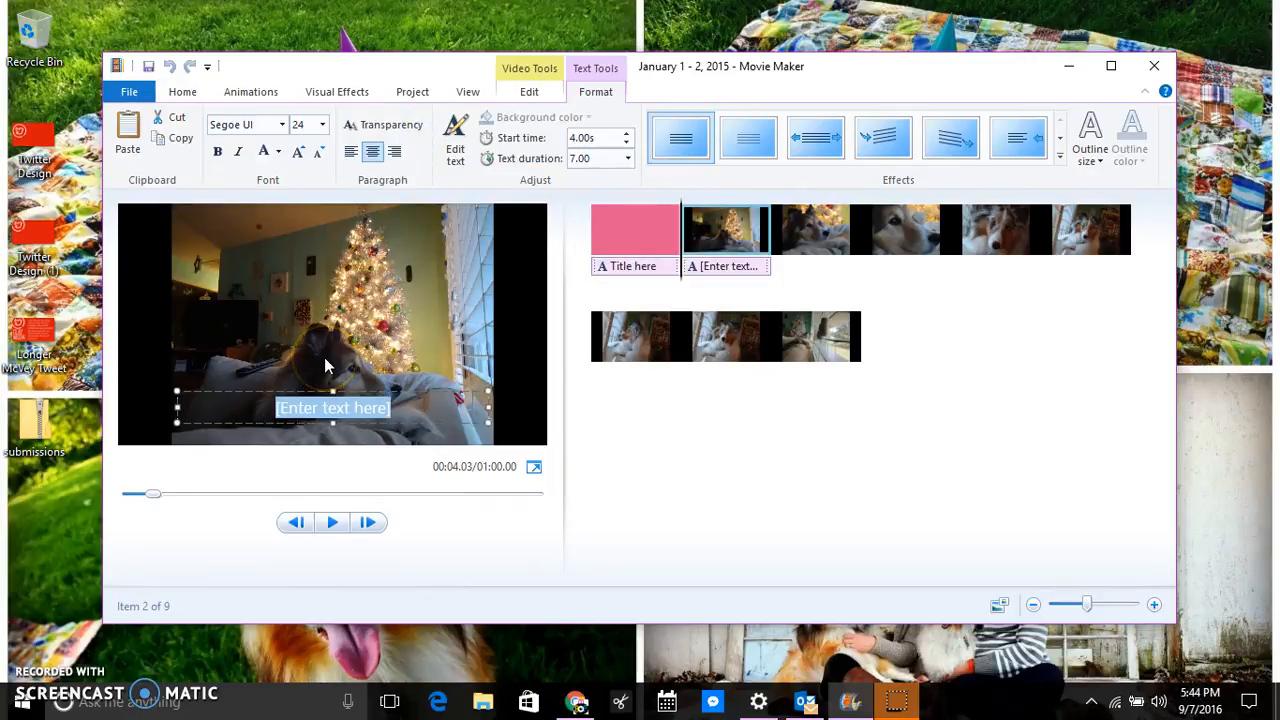
type("Th")
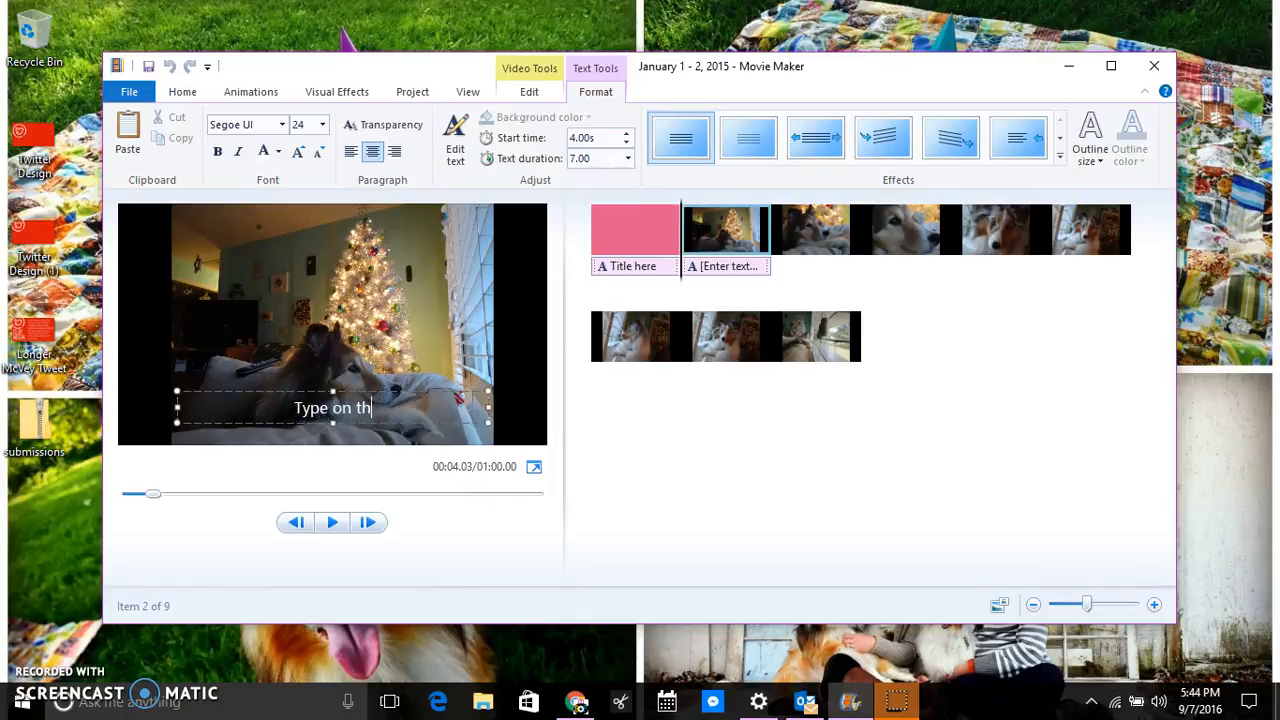
type("ype on the photo or video")
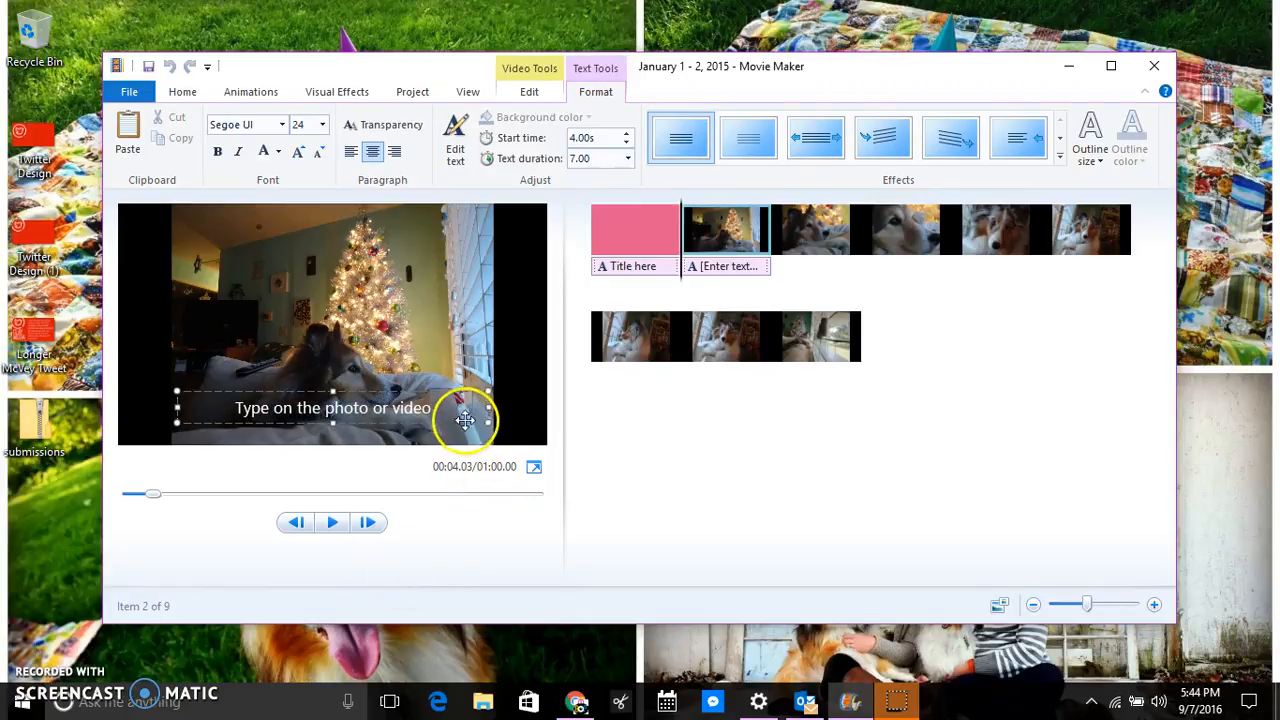
Set the caption to 36-point Playfair Display and move it to the top of the frame.
left_click_drag(434, 408, 195, 405)
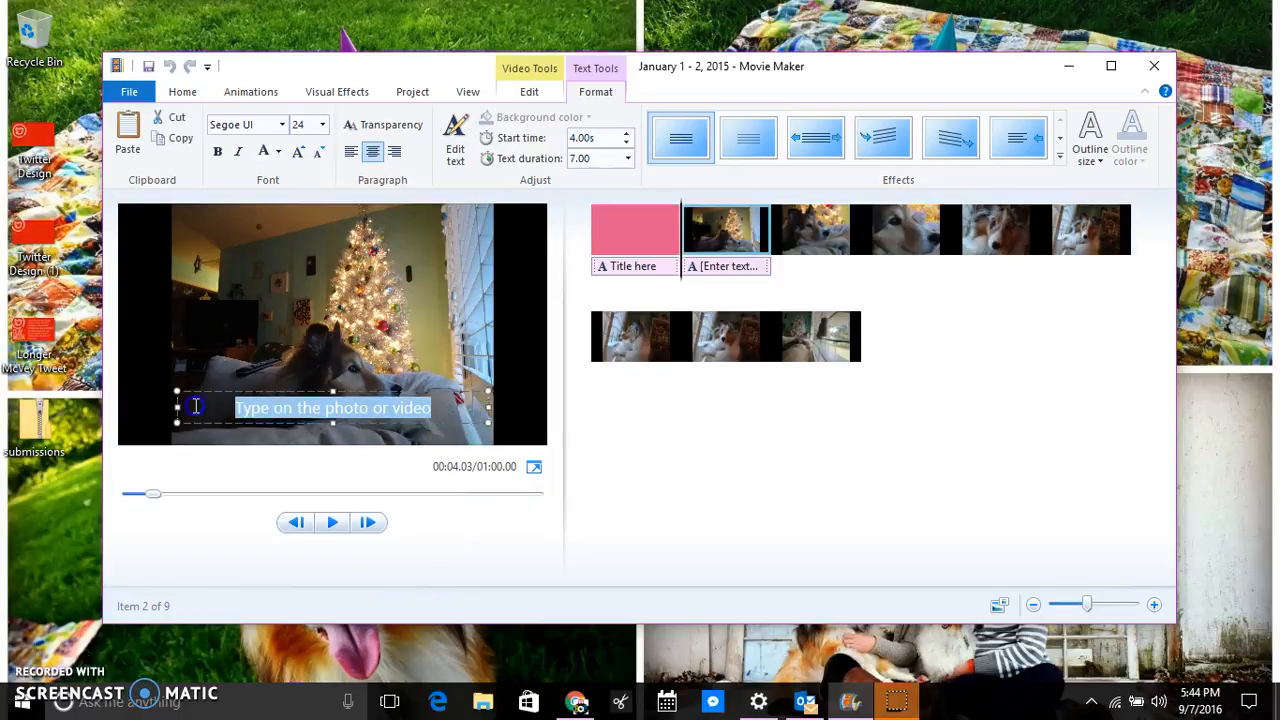
left_click(322, 124)
left_click(298, 352)
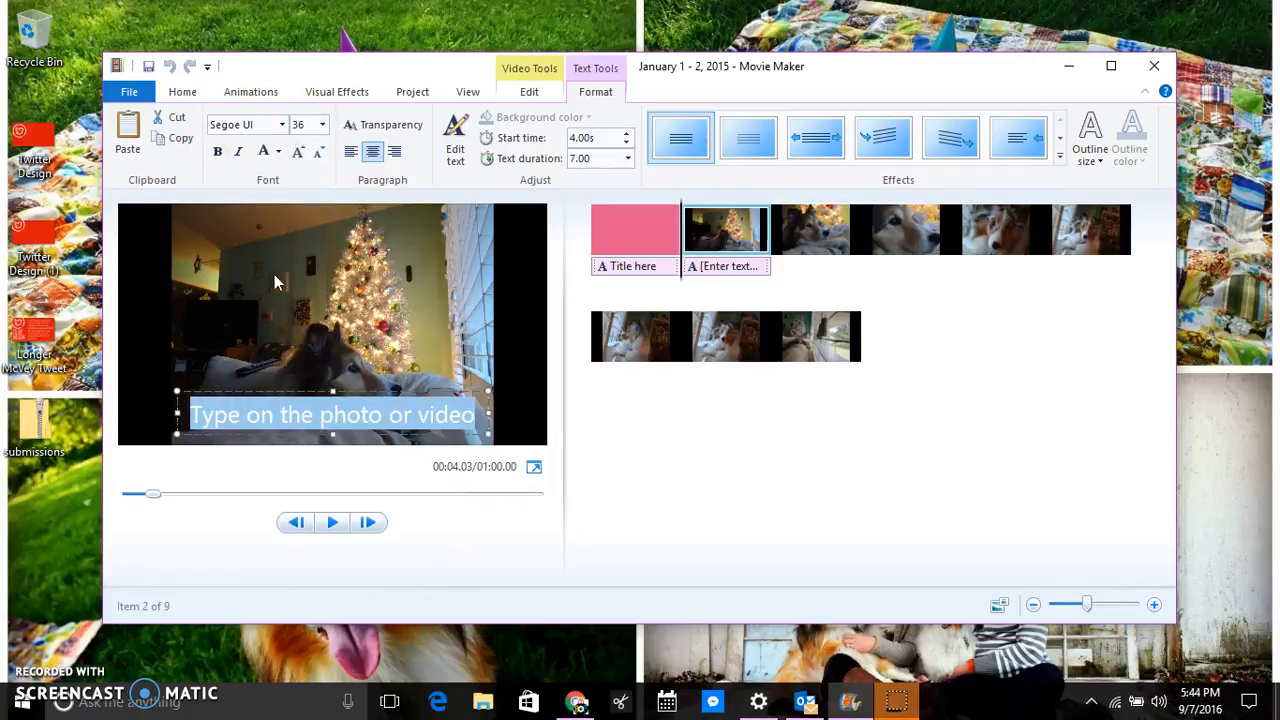
left_click(282, 124)
left_click(253, 241)
left_click_drag(353, 388, 346, 205)
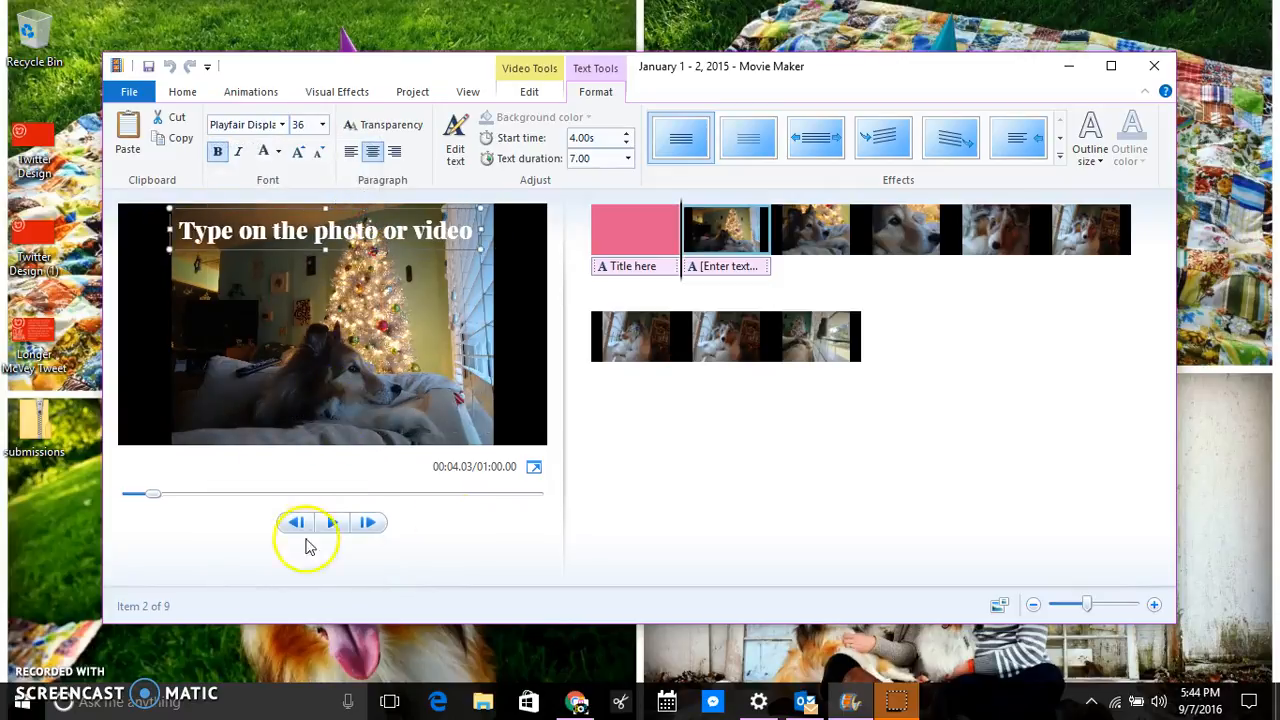
Apply an Emphasis text animation to the Christmas-tree clip's caption.
left_click(859, 432)
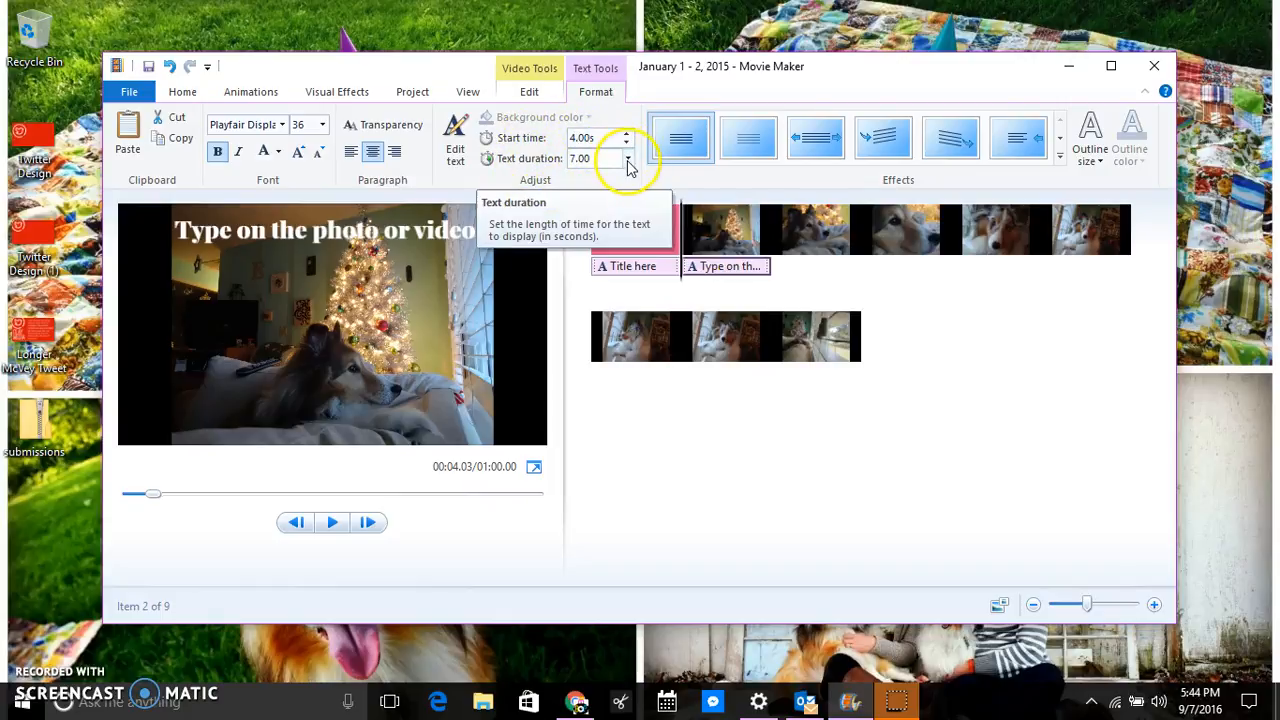
left_click(700, 266)
left_click(1061, 153)
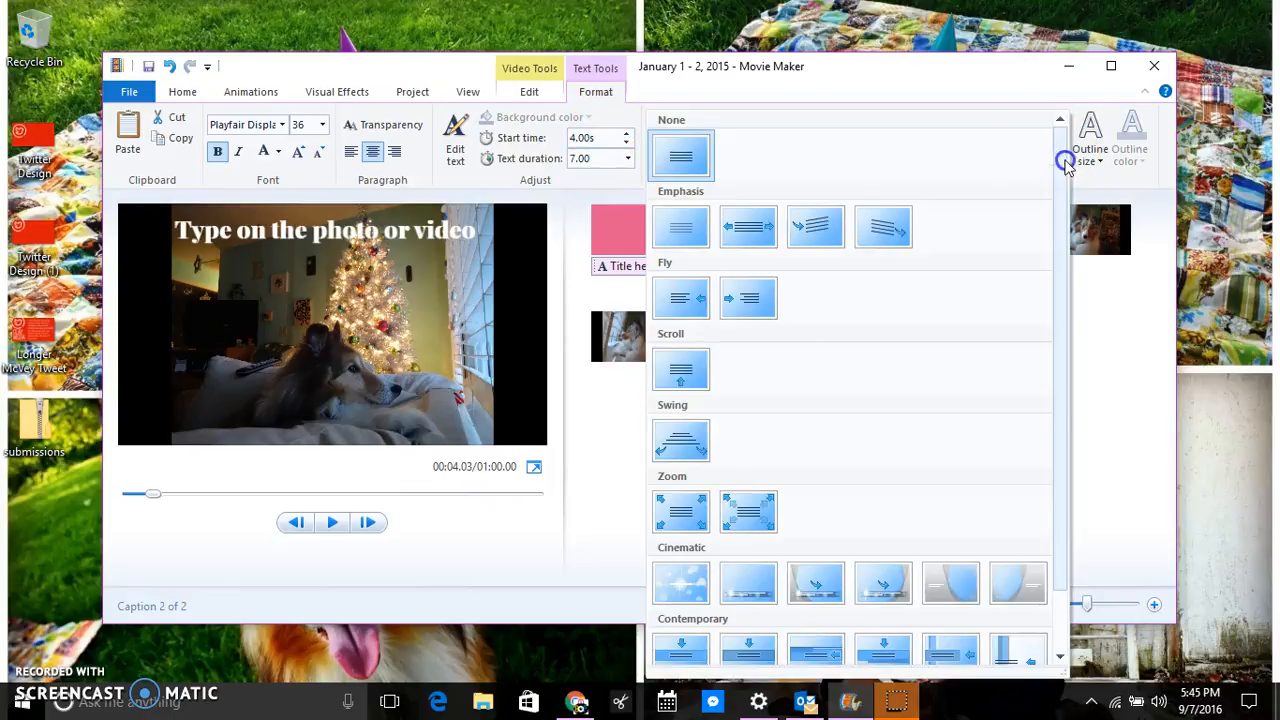
left_click(868, 226)
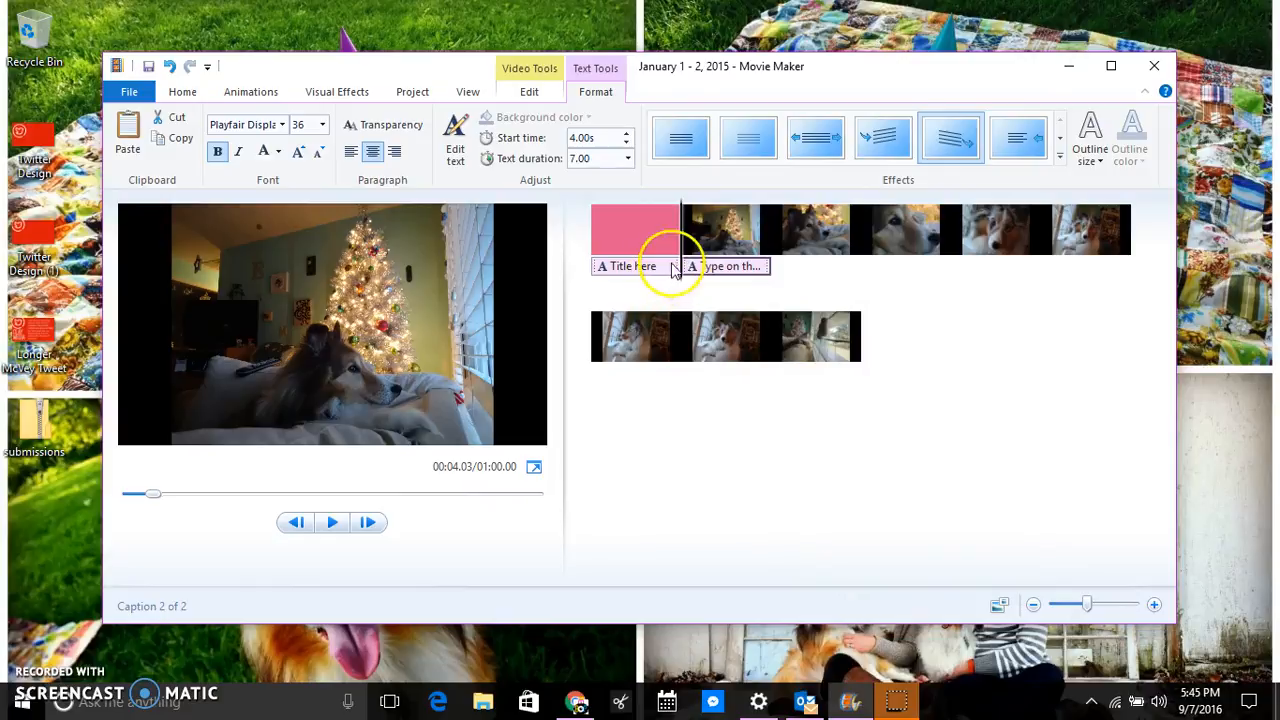
Preview the movie from the pink title clip, then pause.
left_click(610, 266)
left_click(580, 266)
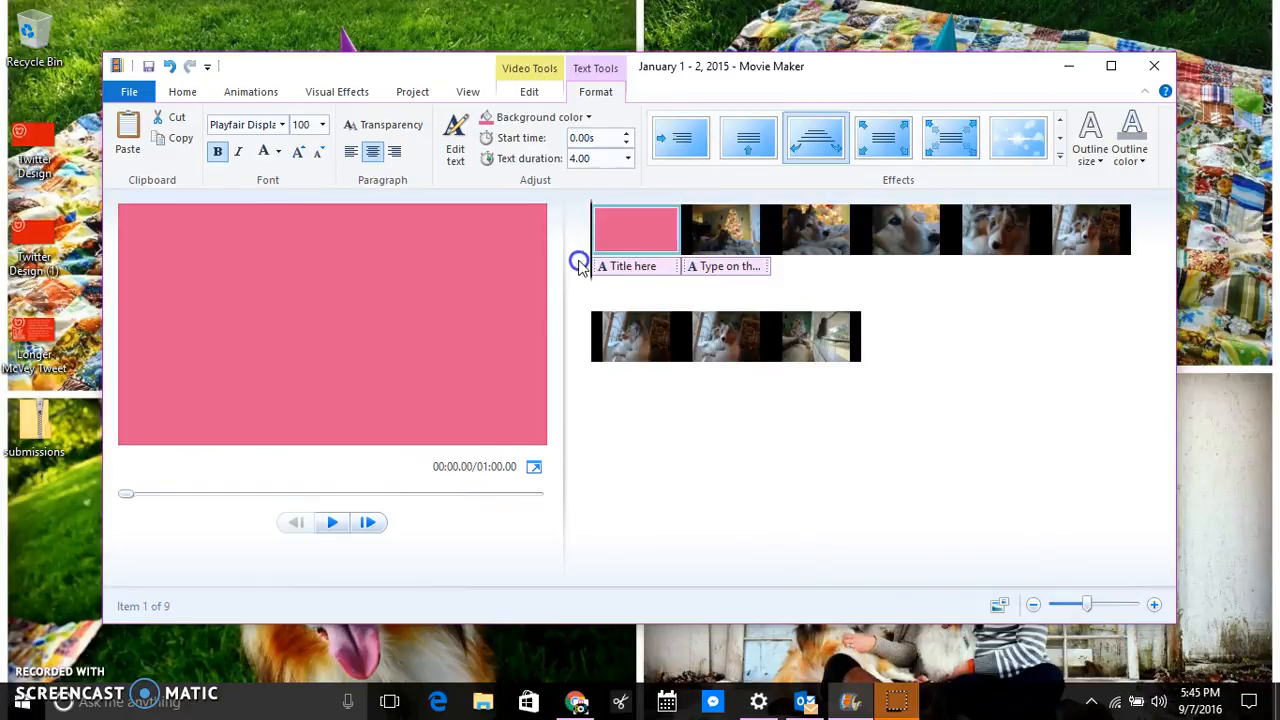
left_click(336, 523)
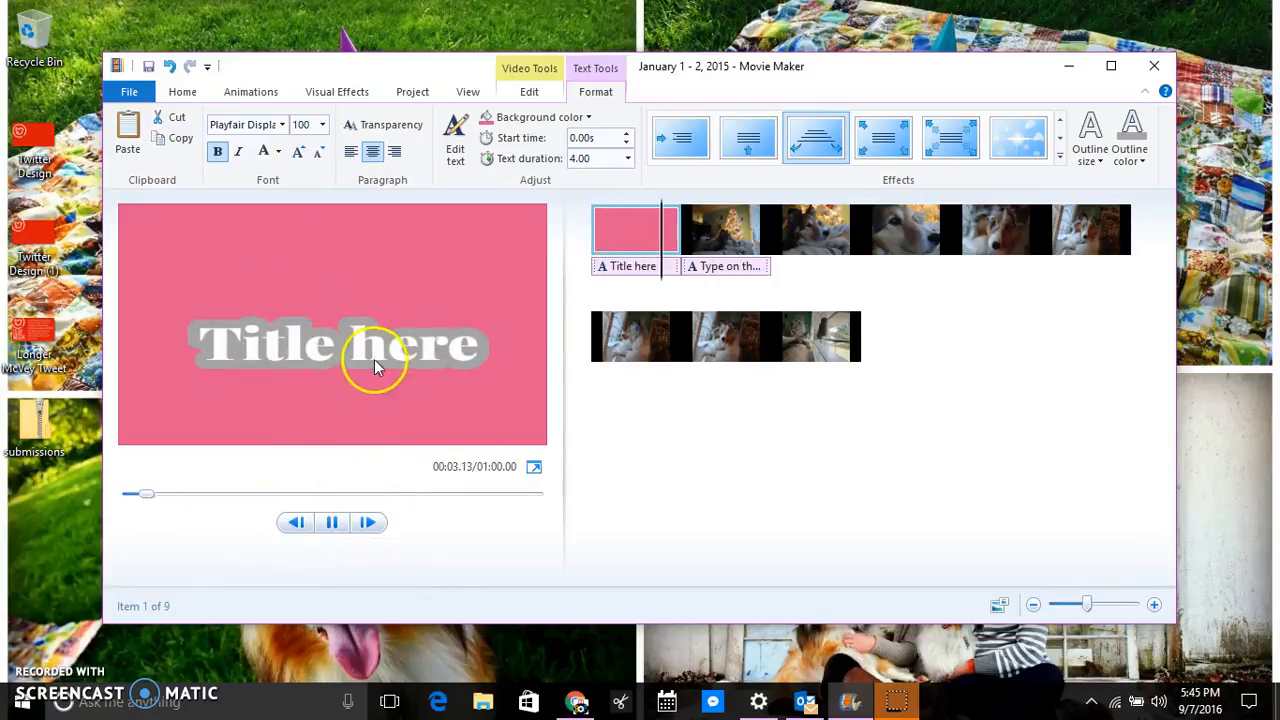
left_click(338, 522)
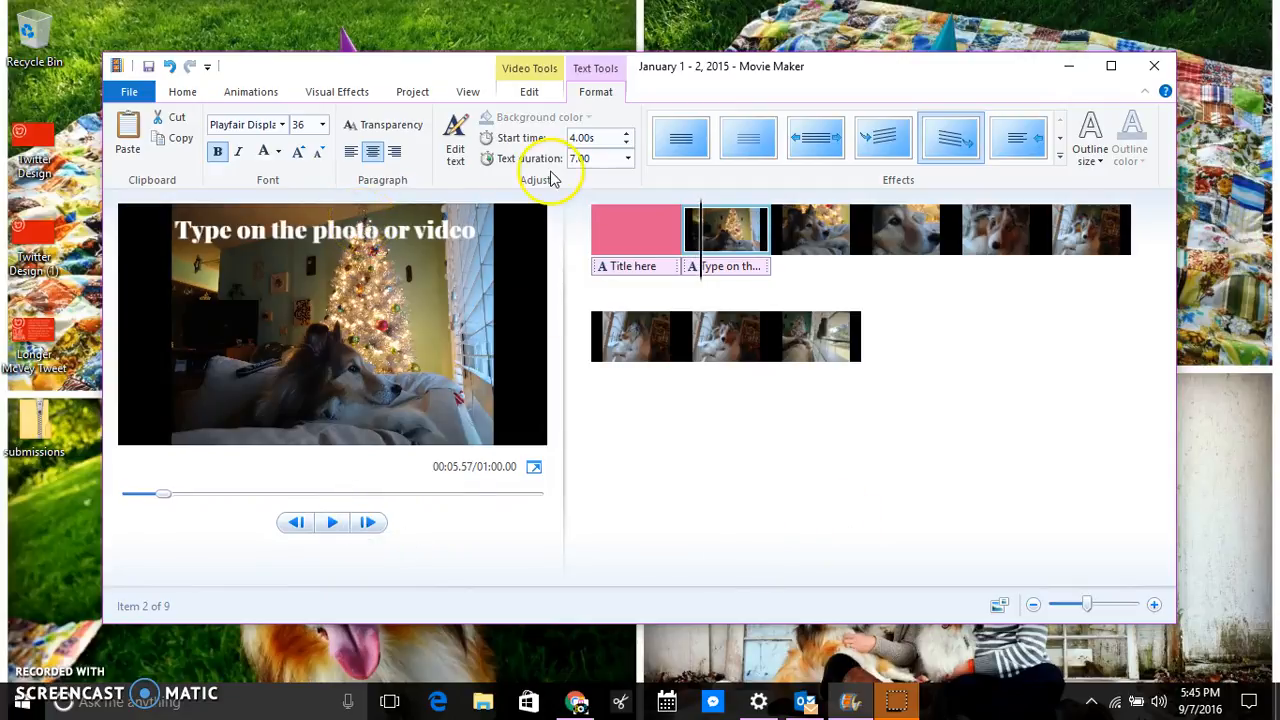
Add a 1.50-second transition into the Christmas-tree clip and play it back.
left_click(252, 93)
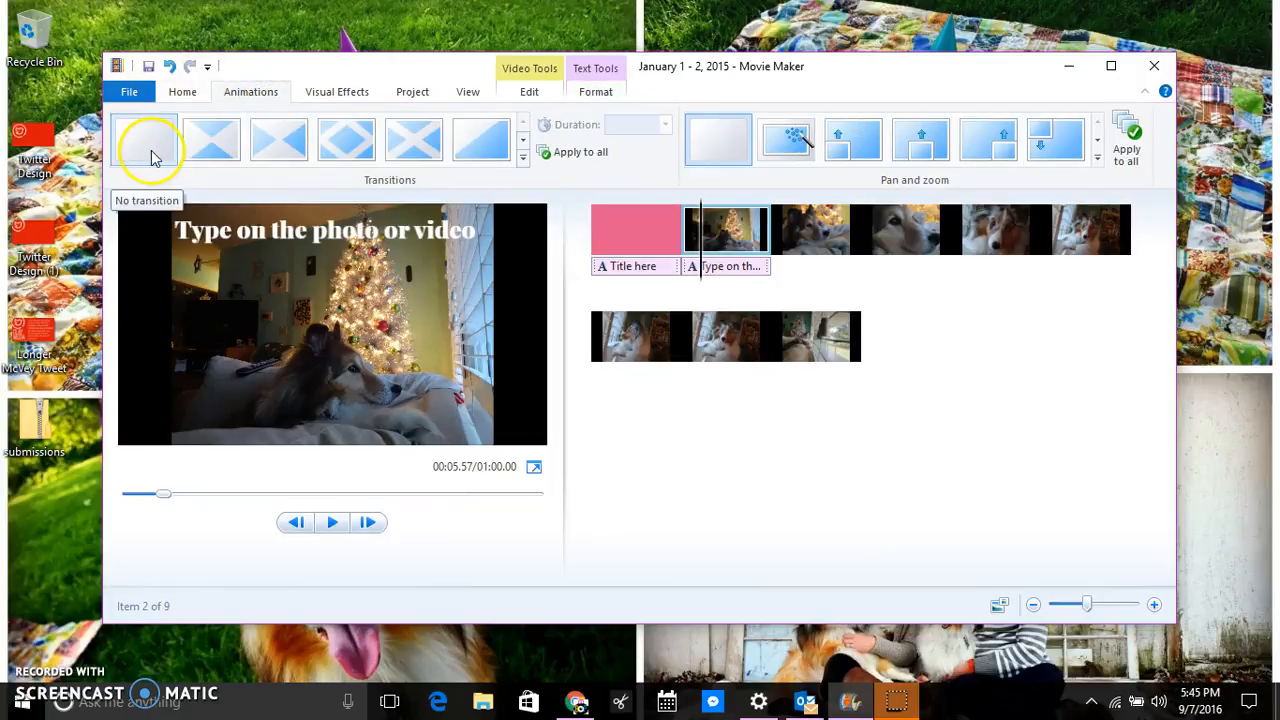
left_click(522, 158)
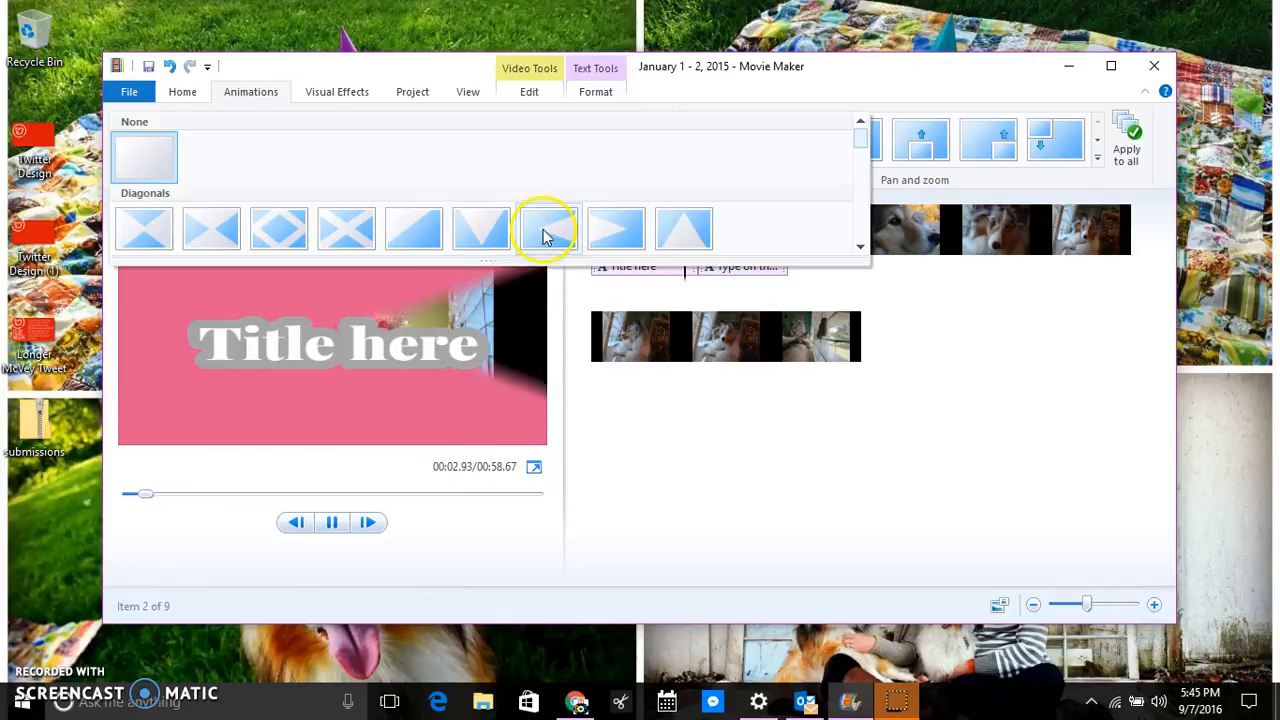
left_click_drag(862, 138, 859, 161)
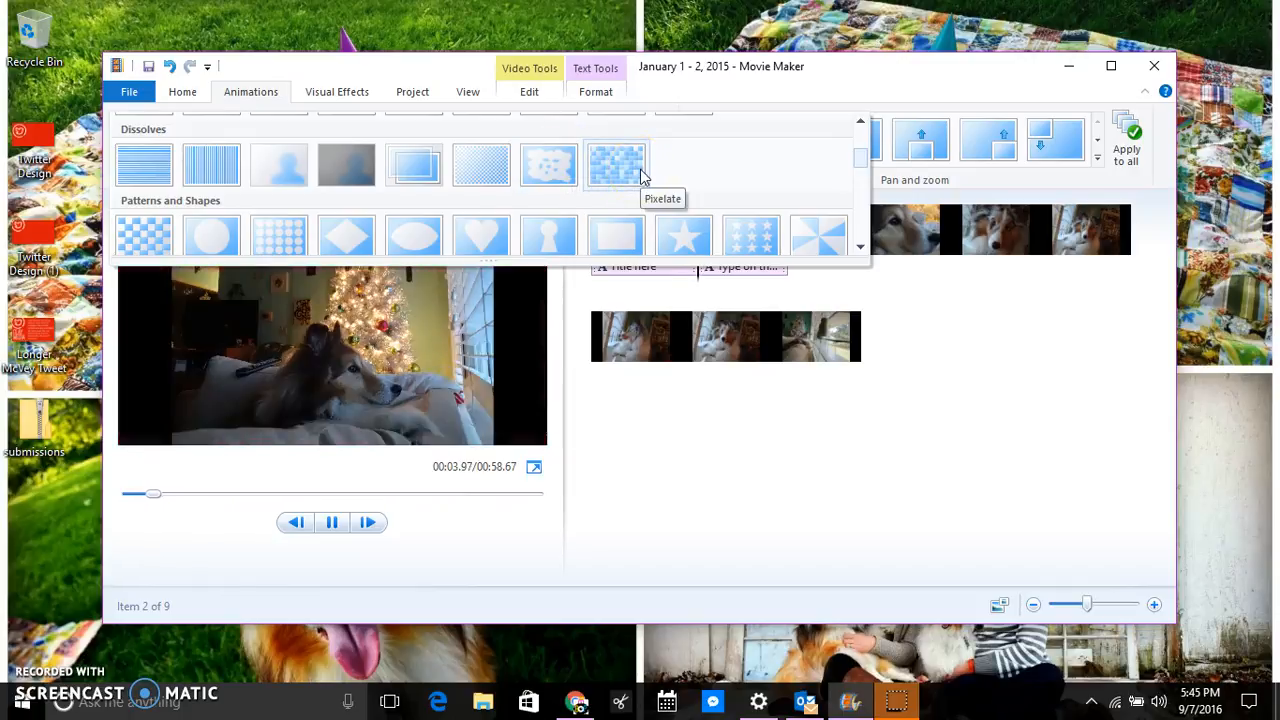
scroll(669, 180, "up", 2)
left_click(152, 158)
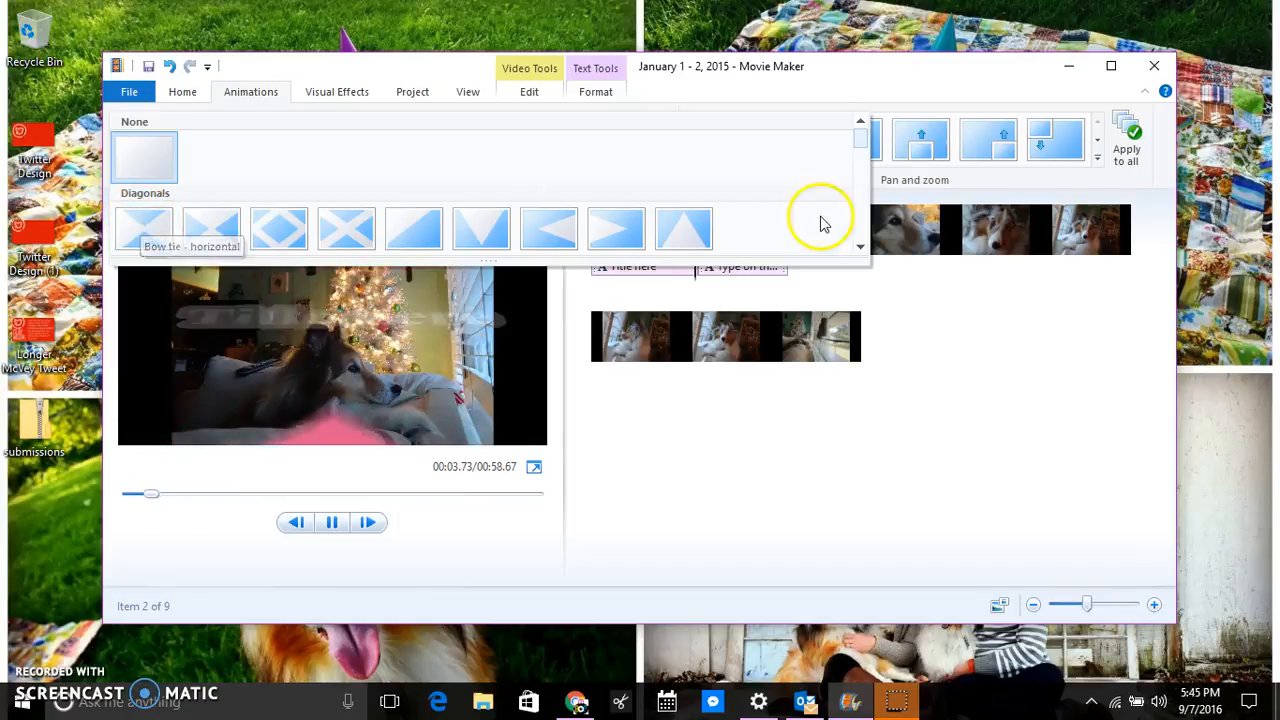
scroll(780, 222, "down", 3)
scroll(826, 220, "up", 1)
scroll(826, 220, "down", 1)
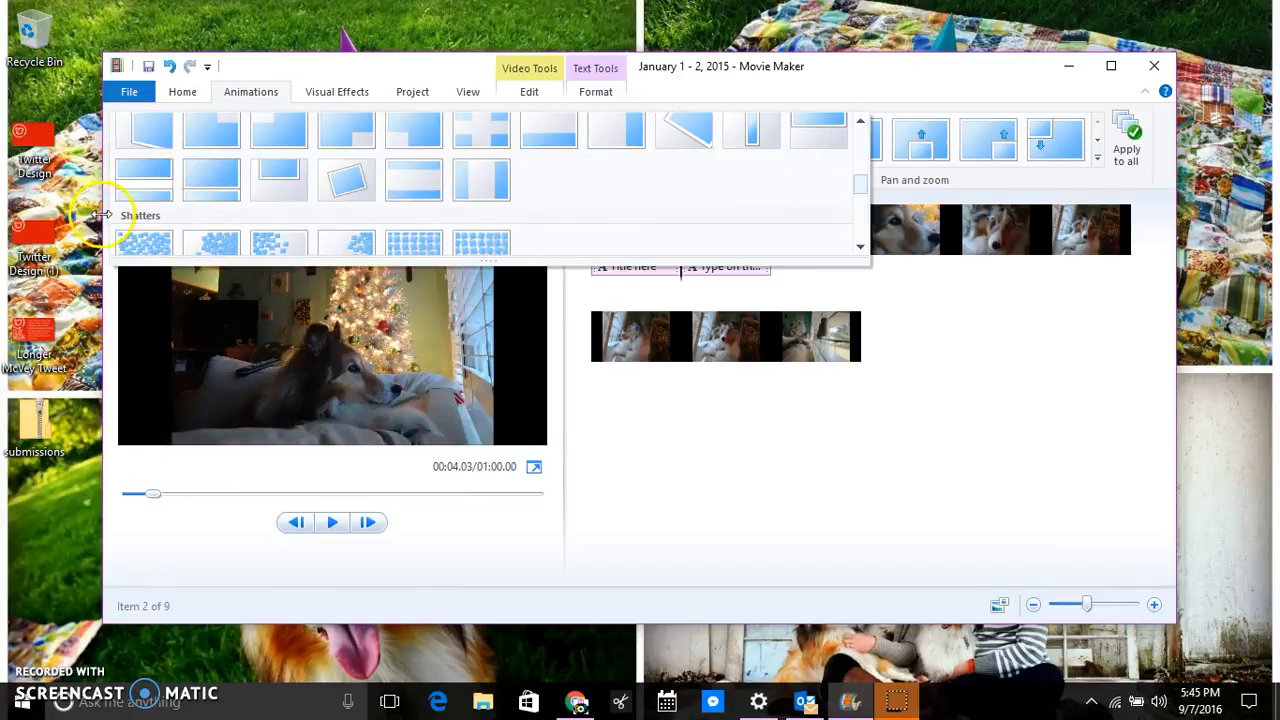
left_click(145, 197)
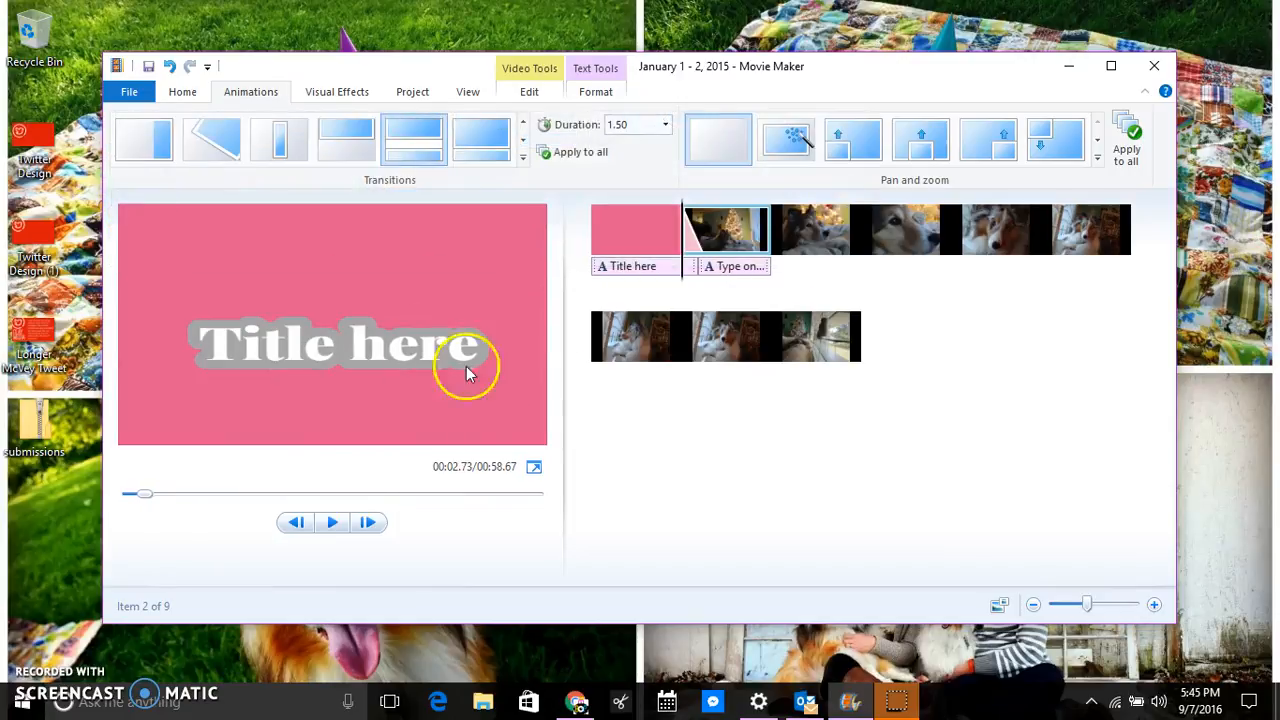
left_click(331, 522)
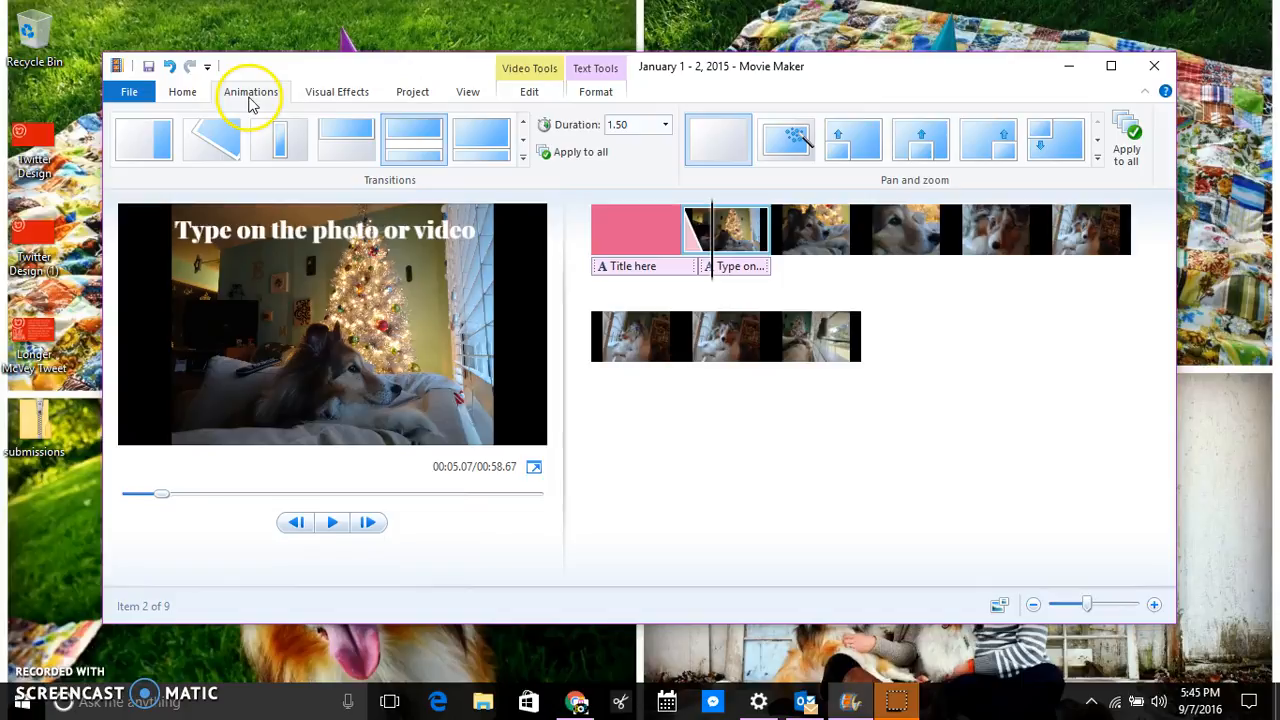
Apply the cyan-tinted black-and-white visual effect to the third clip, the dog close-up.
left_click(331, 92)
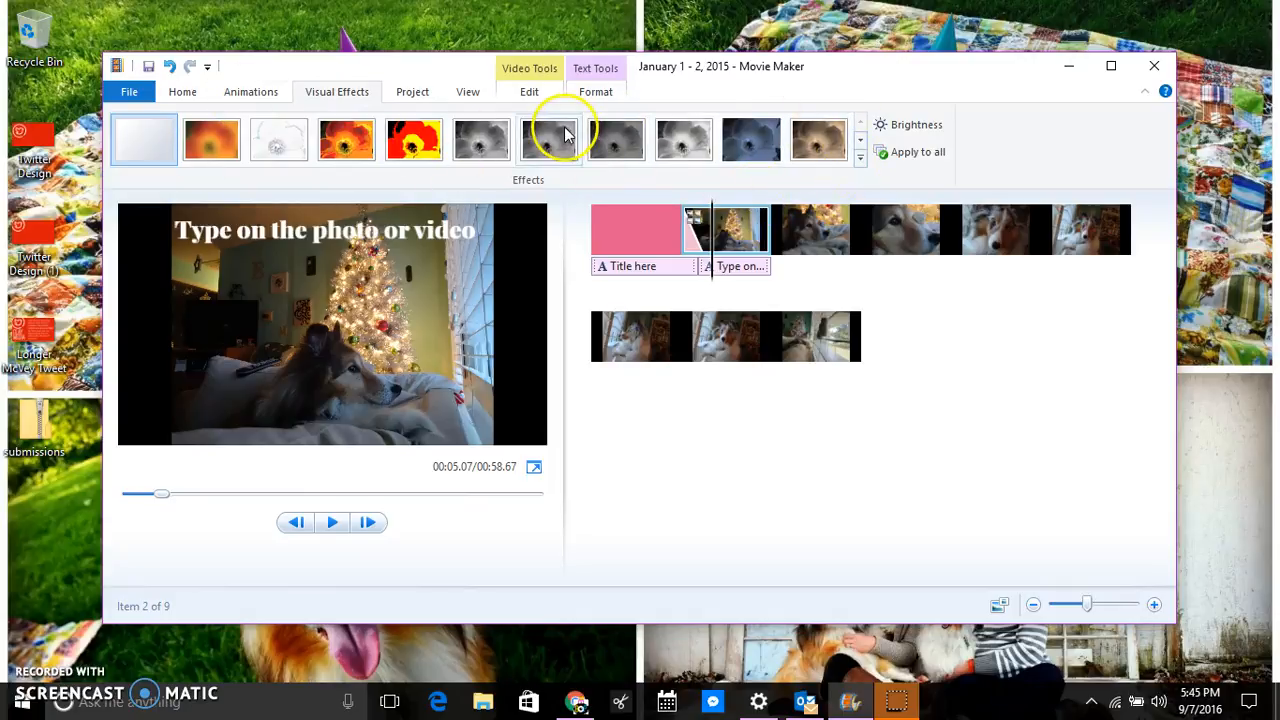
left_click(816, 229)
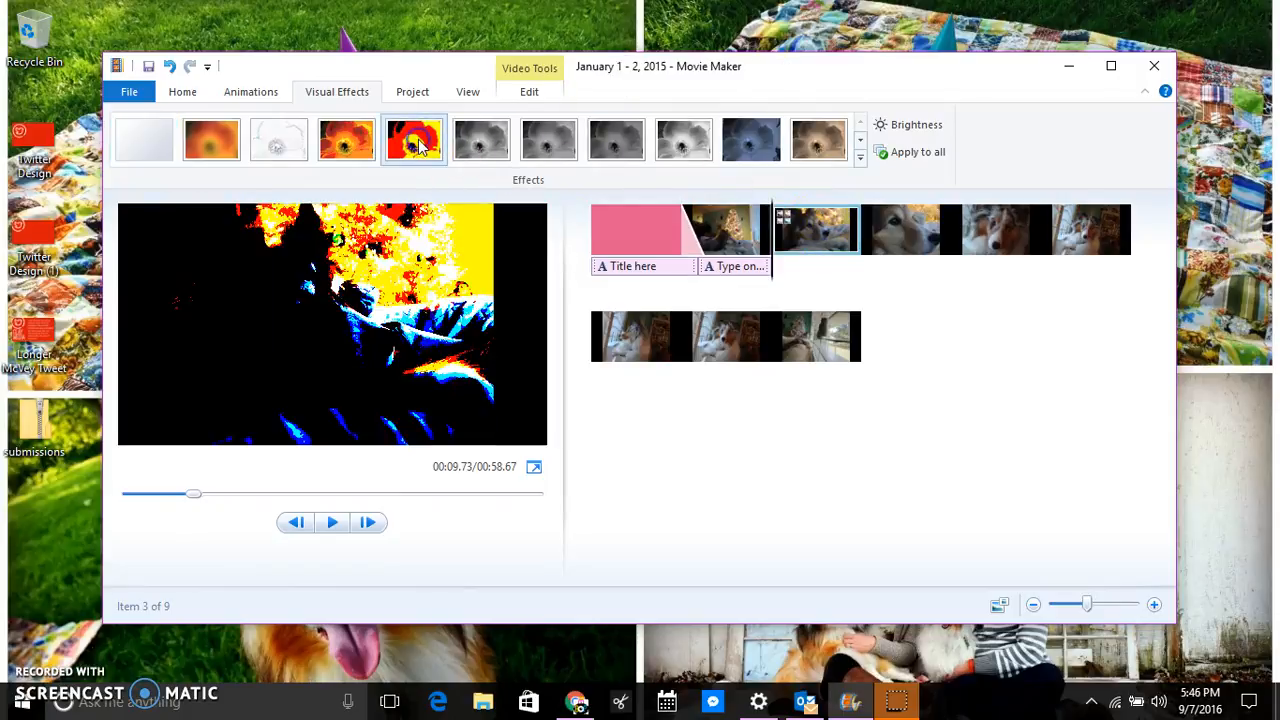
left_click(349, 141)
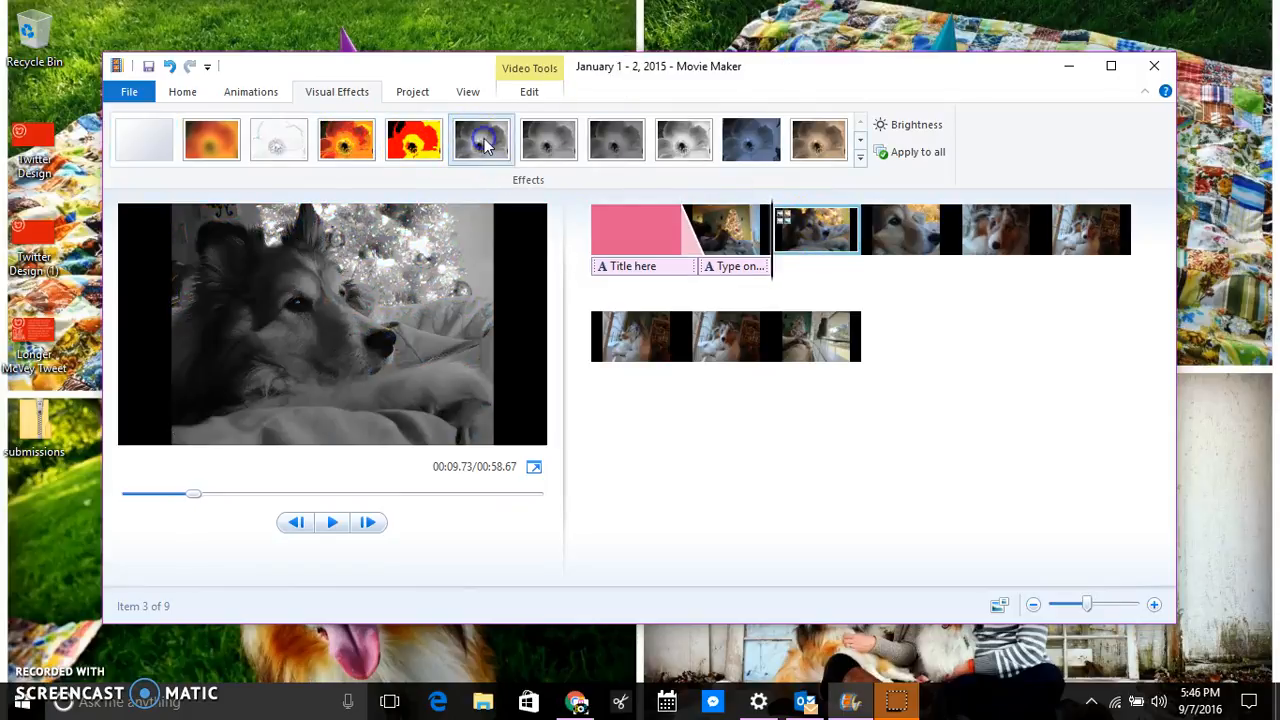
left_click(549, 139)
left_click(613, 143)
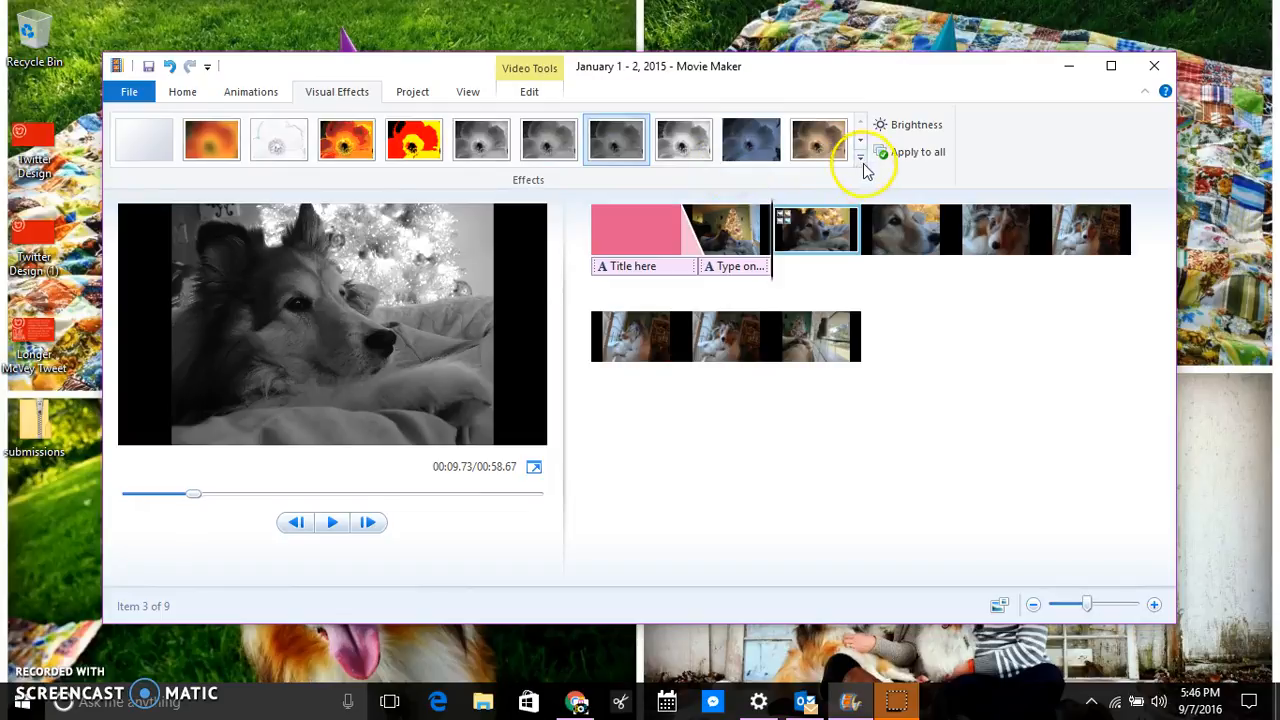
left_click(861, 160)
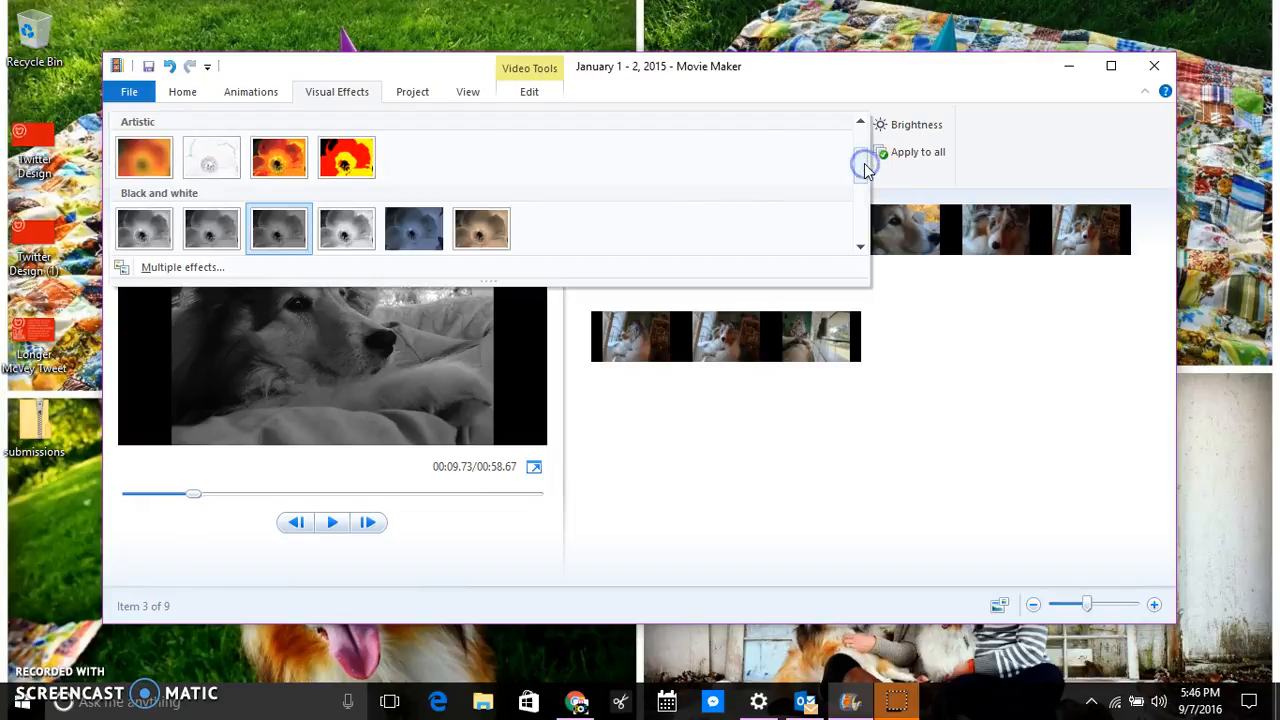
left_click(140, 230)
left_click(757, 166)
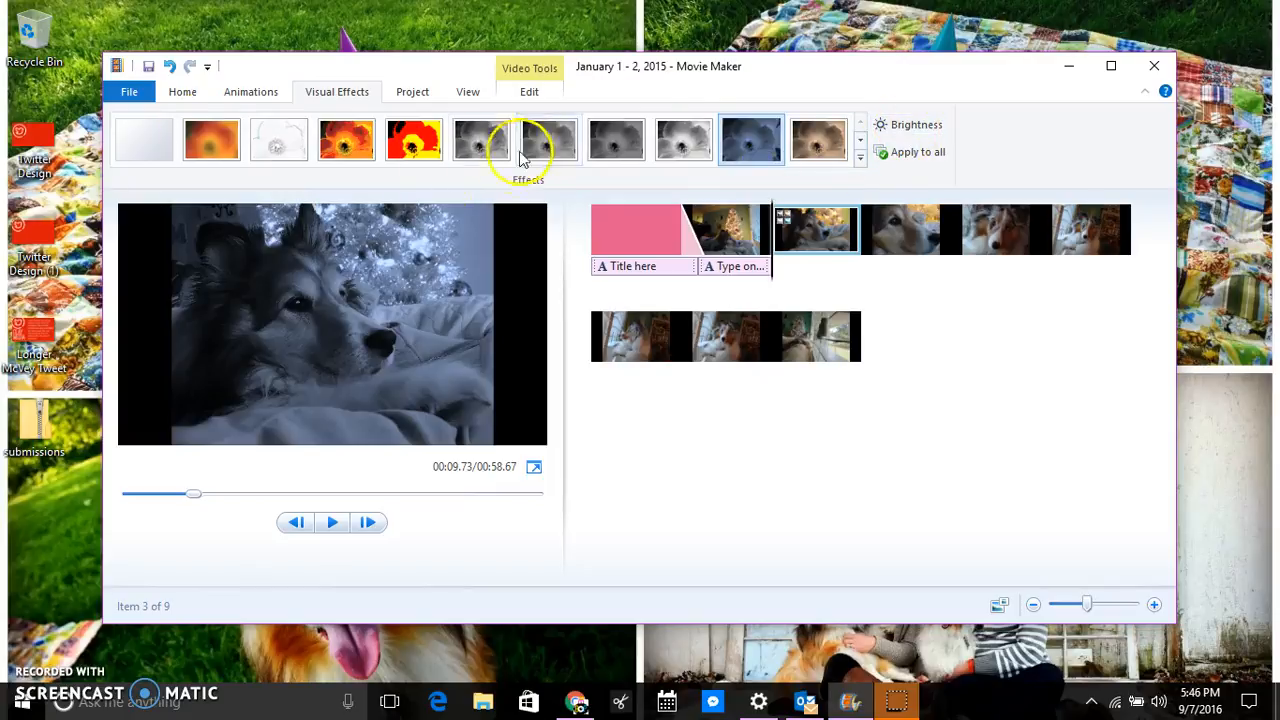
Test the clip's brightness adjustment, leaving the slider centred.
left_click(935, 125)
mouse_move(906, 150)
left_mouse_down()
mouse_move(854, 150)
mouse_move(940, 150)
mouse_move(888, 166)
mouse_move(912, 155)
left_mouse_up()
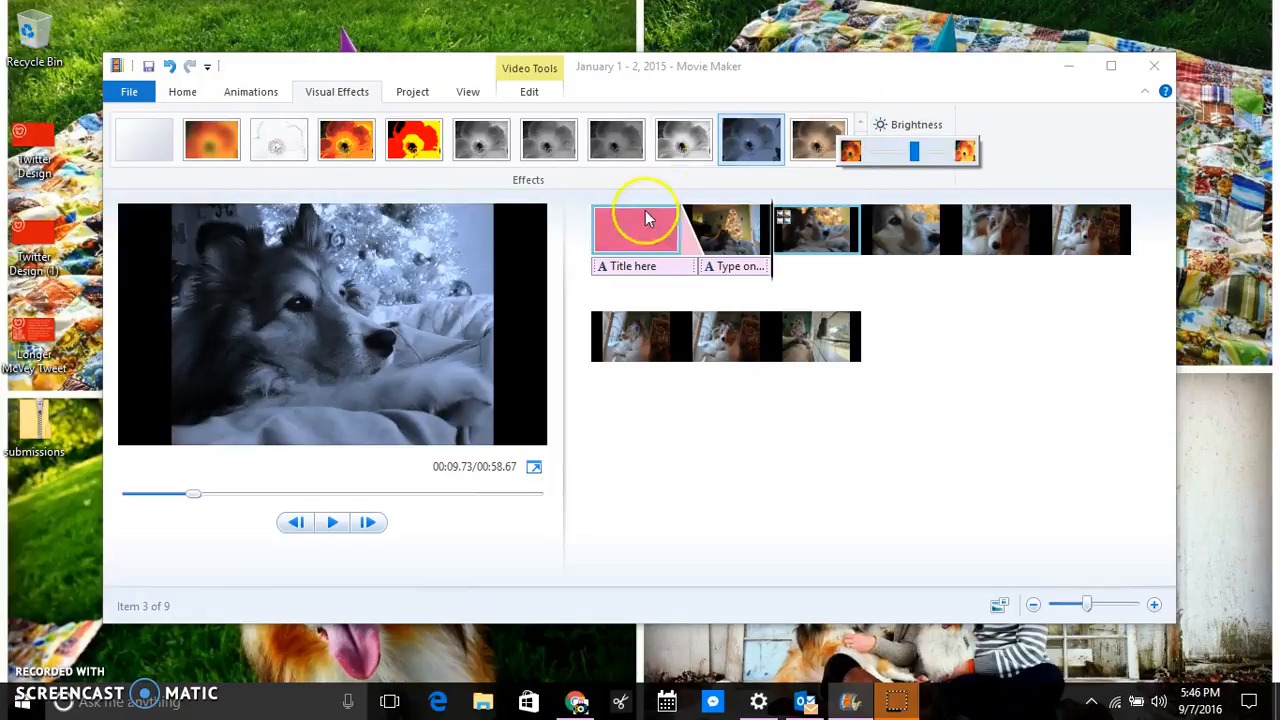
left_click(1096, 145)
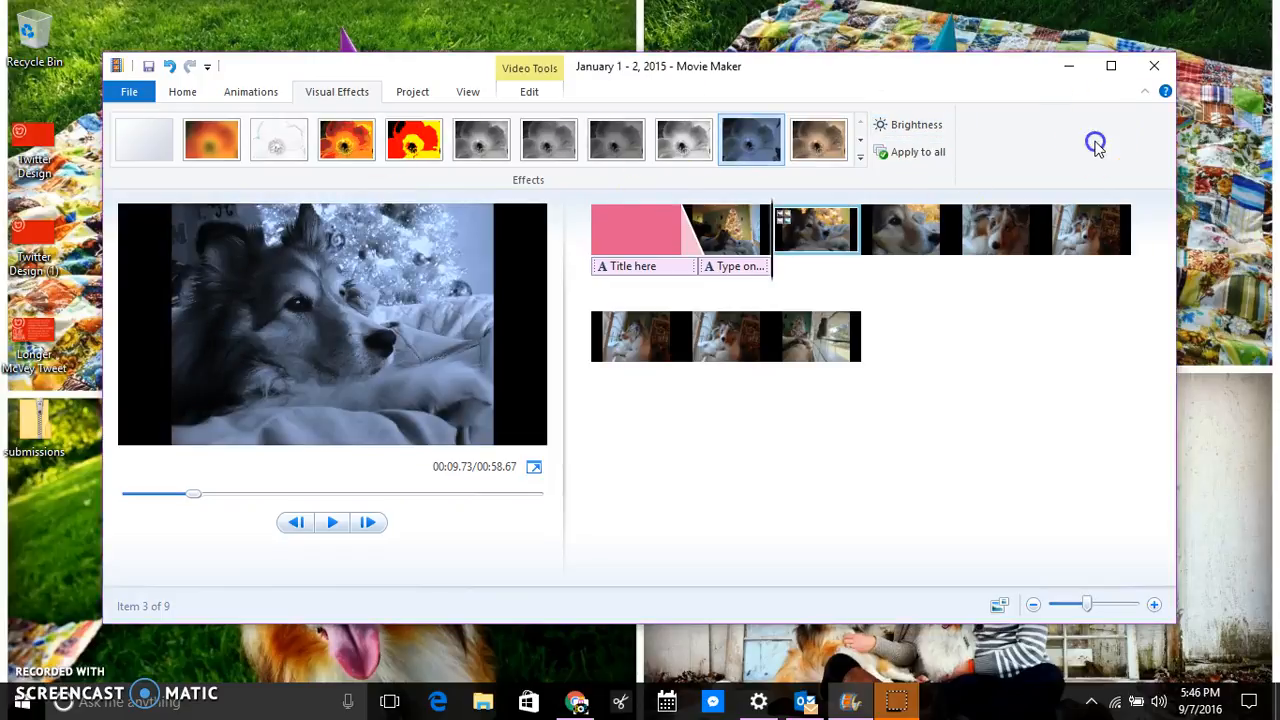
Emphasize the video's own audio, preview the movie from the pink title, then show the Edit tab's clip settings.
left_click(408, 92)
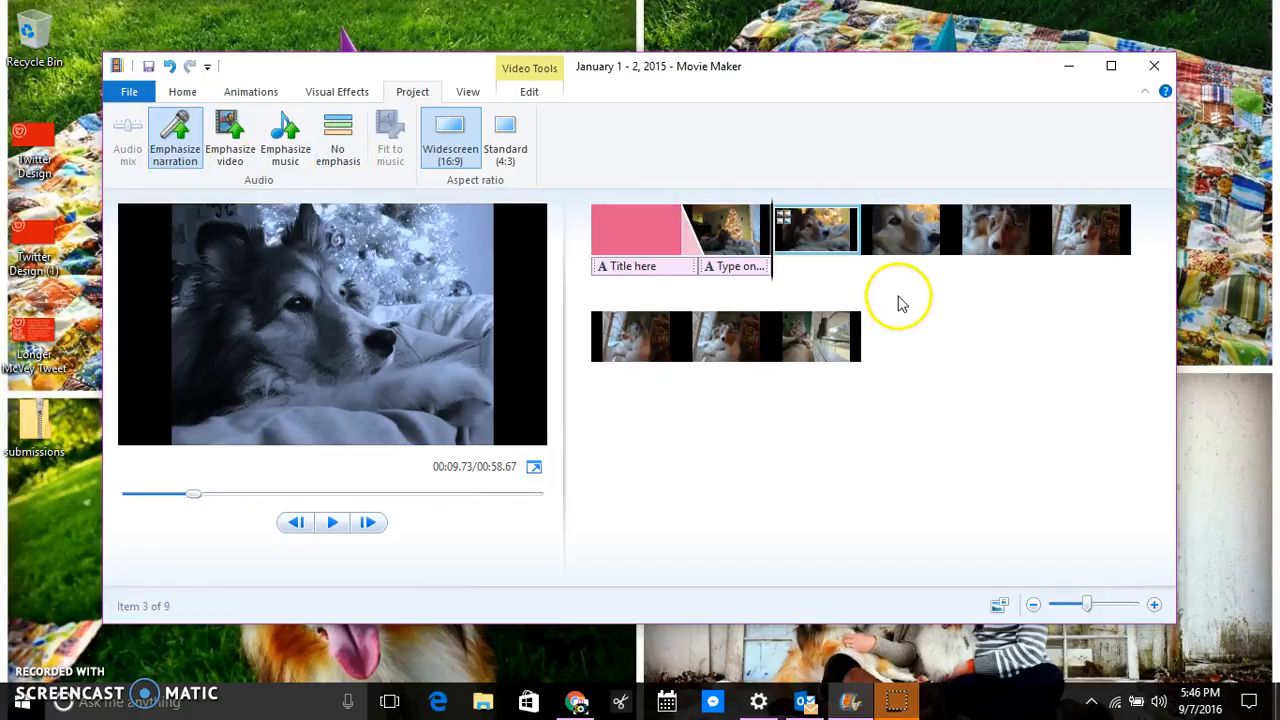
left_click(236, 142)
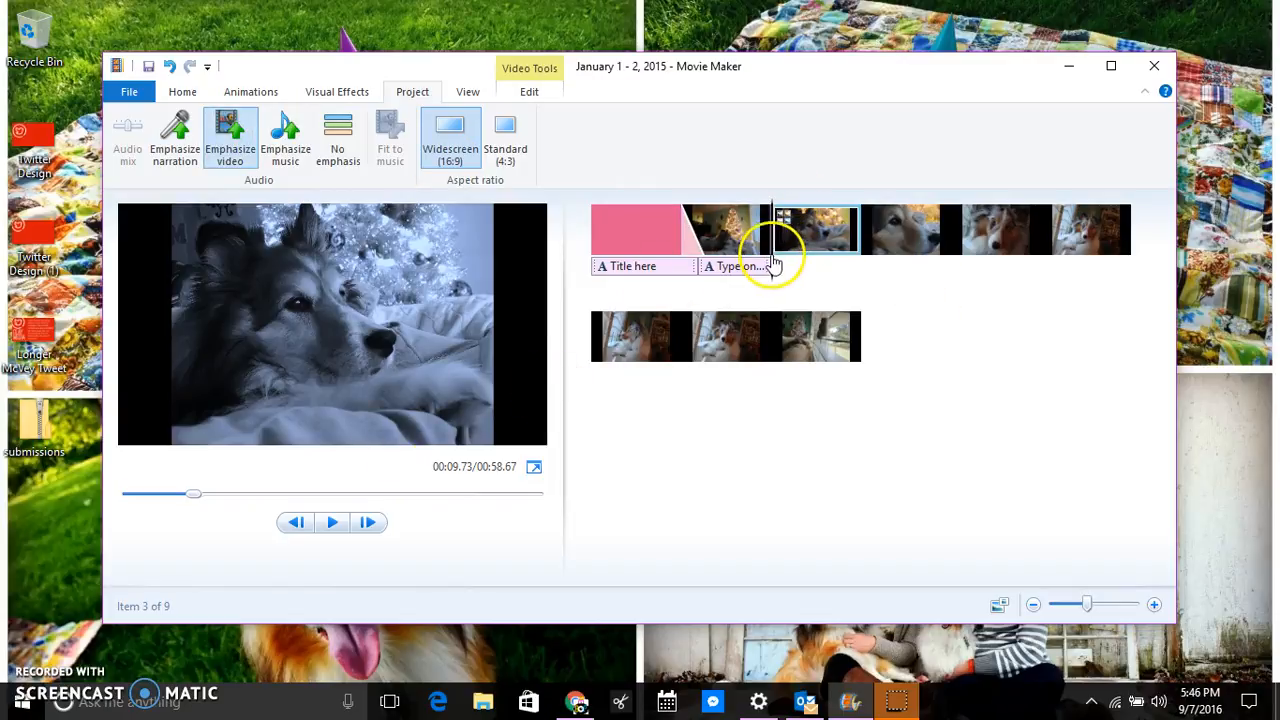
left_click(631, 266)
left_click(601, 259)
left_click(336, 528)
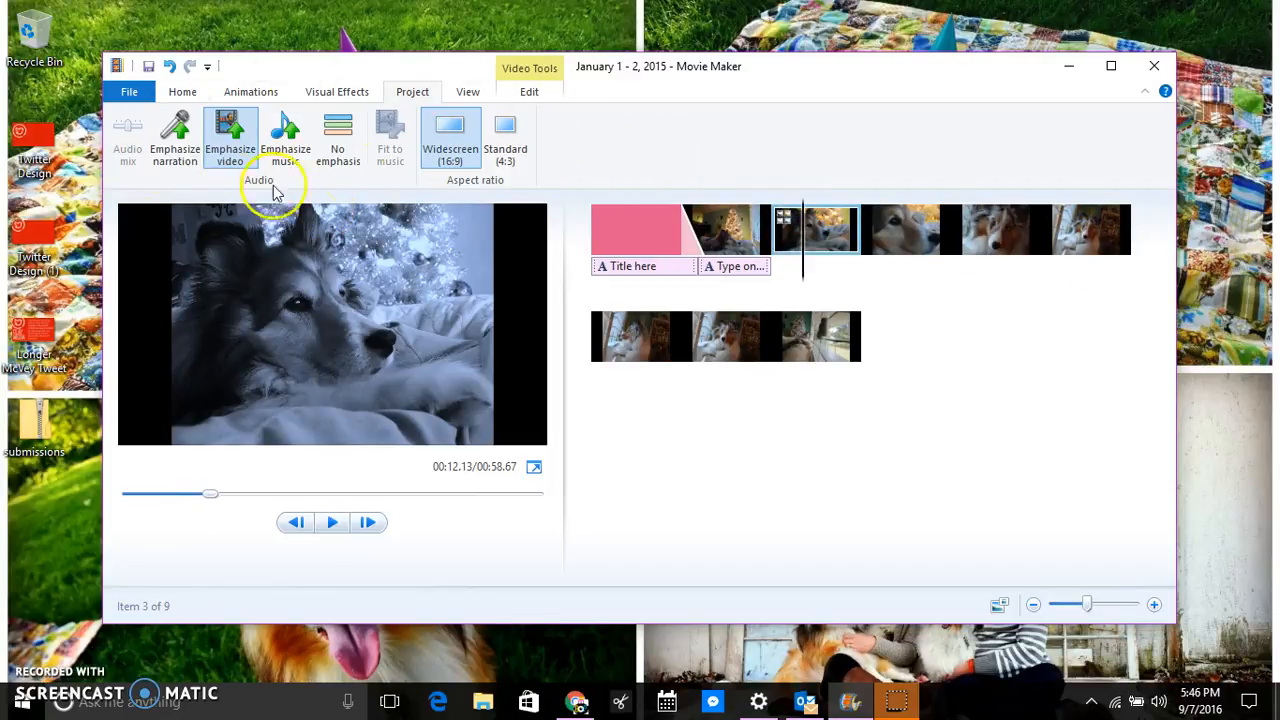
left_click(470, 92)
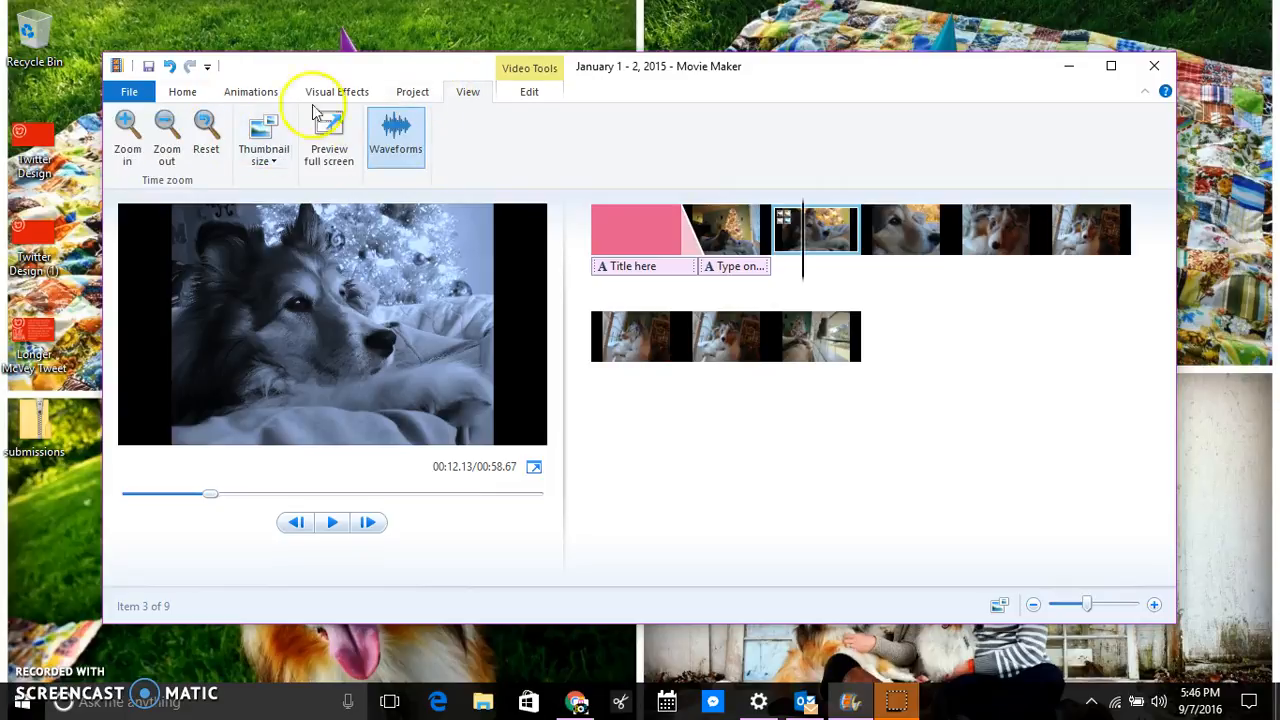
left_click(533, 91)
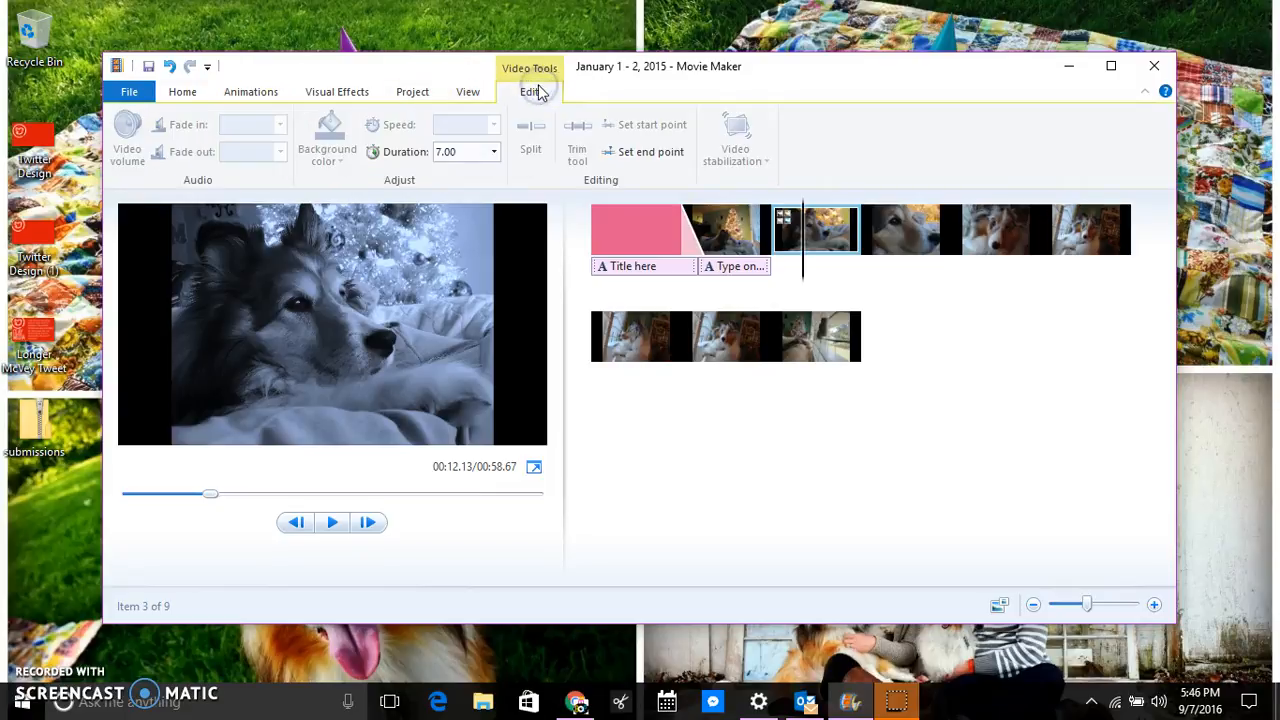
Select the cyan-toned third photo clip and set its duration to 2.00 seconds.
left_click_drag(771, 243, 796, 272)
left_click(821, 270)
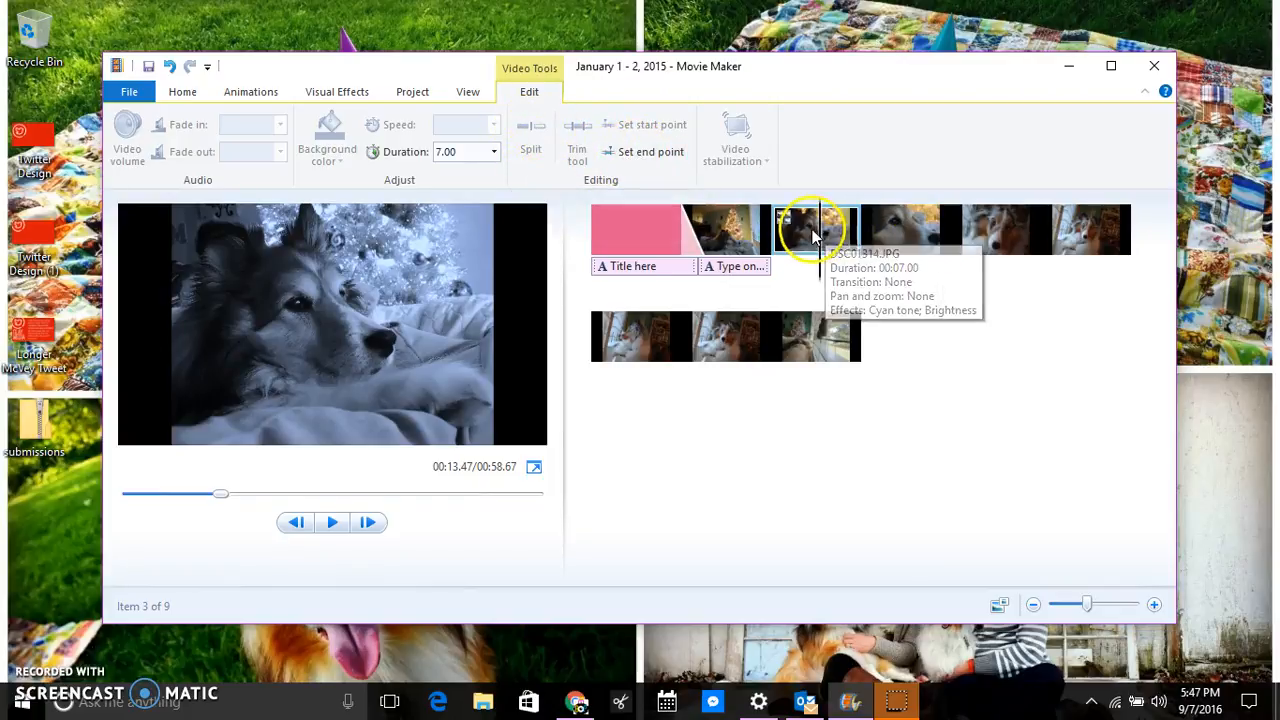
left_click(861, 240)
left_click(814, 243)
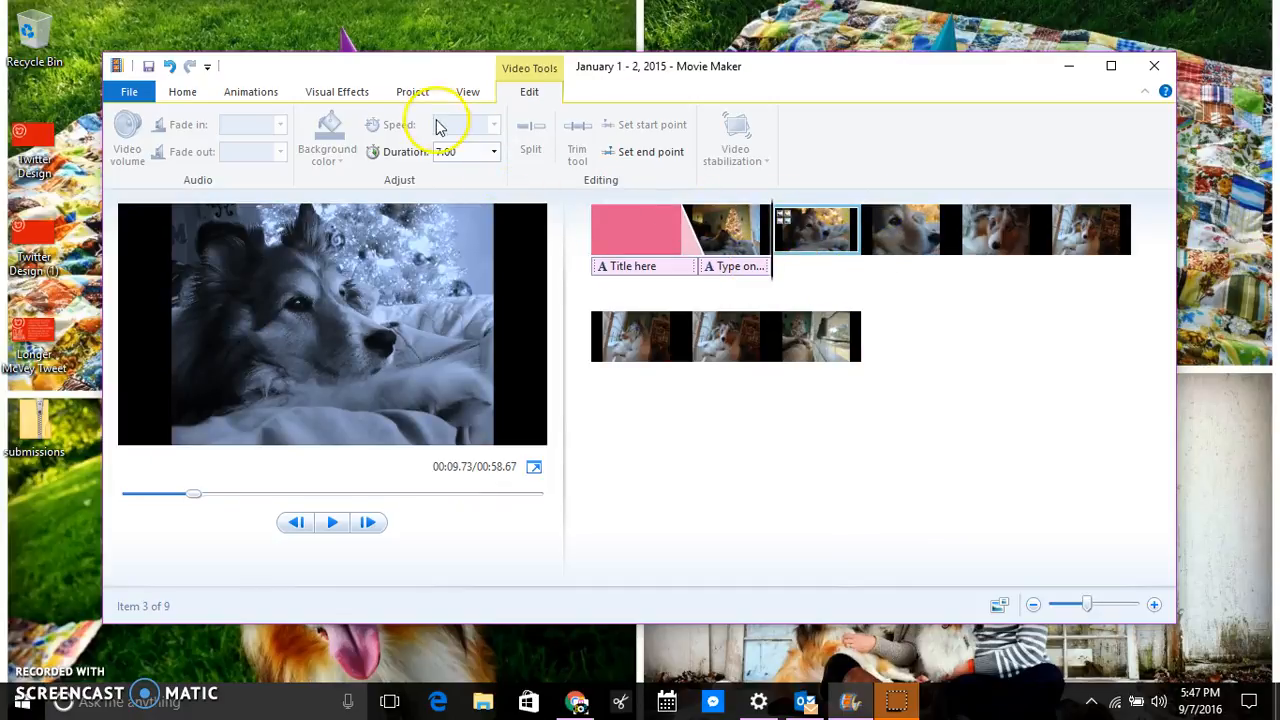
left_click(494, 152)
left_click(487, 214)
left_click(494, 152)
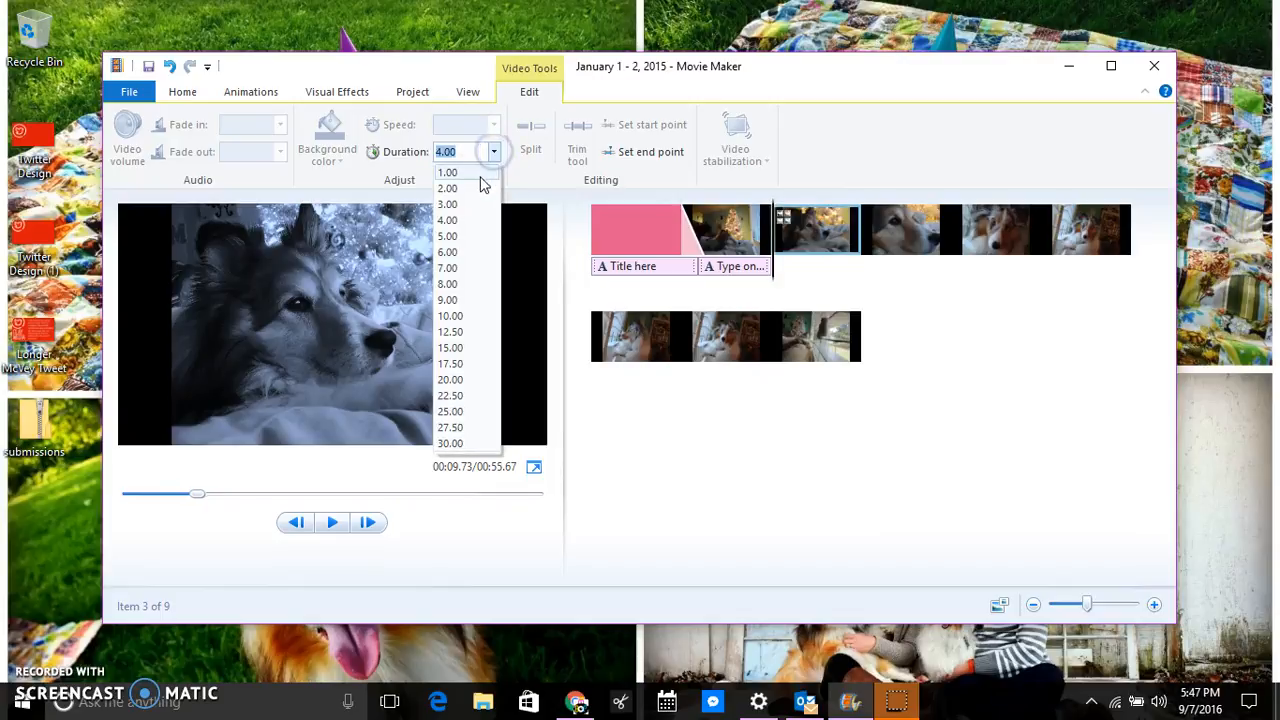
left_click(481, 188)
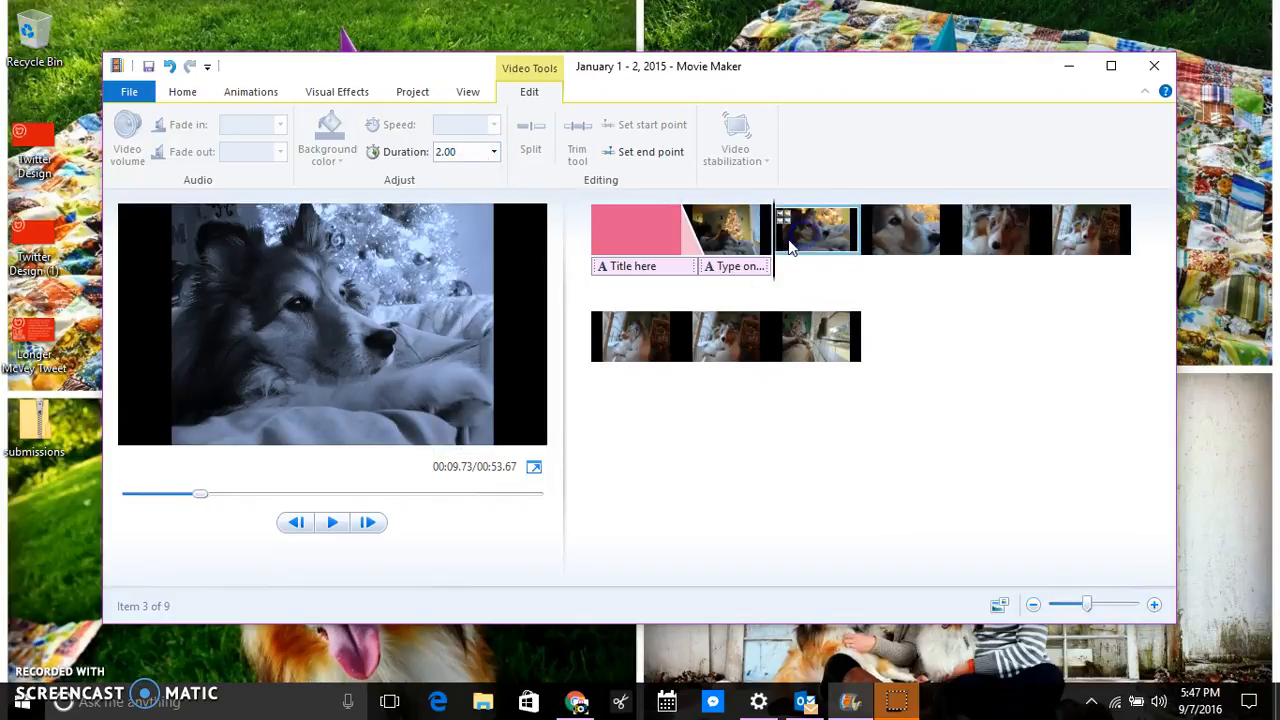
Replay the movie from the title clip and pause it at 13.60 seconds.
left_click(646, 243)
left_click(335, 516)
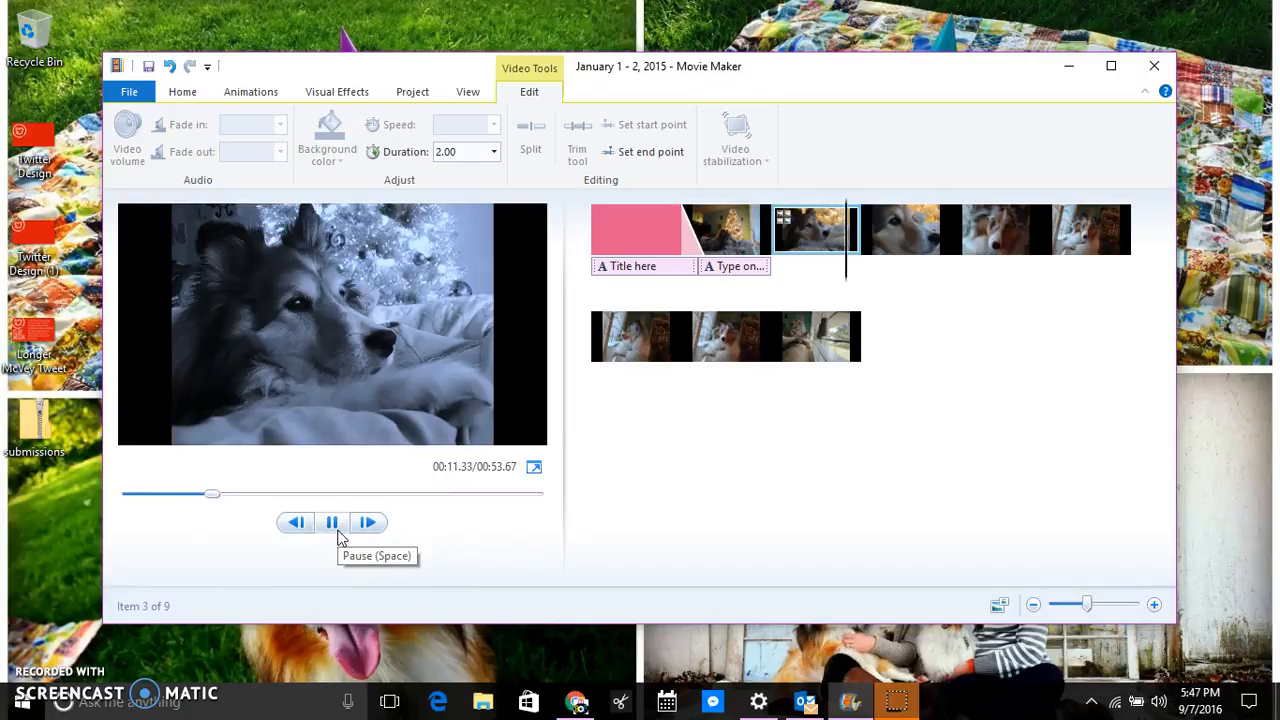
left_click(340, 536)
left_click(182, 92)
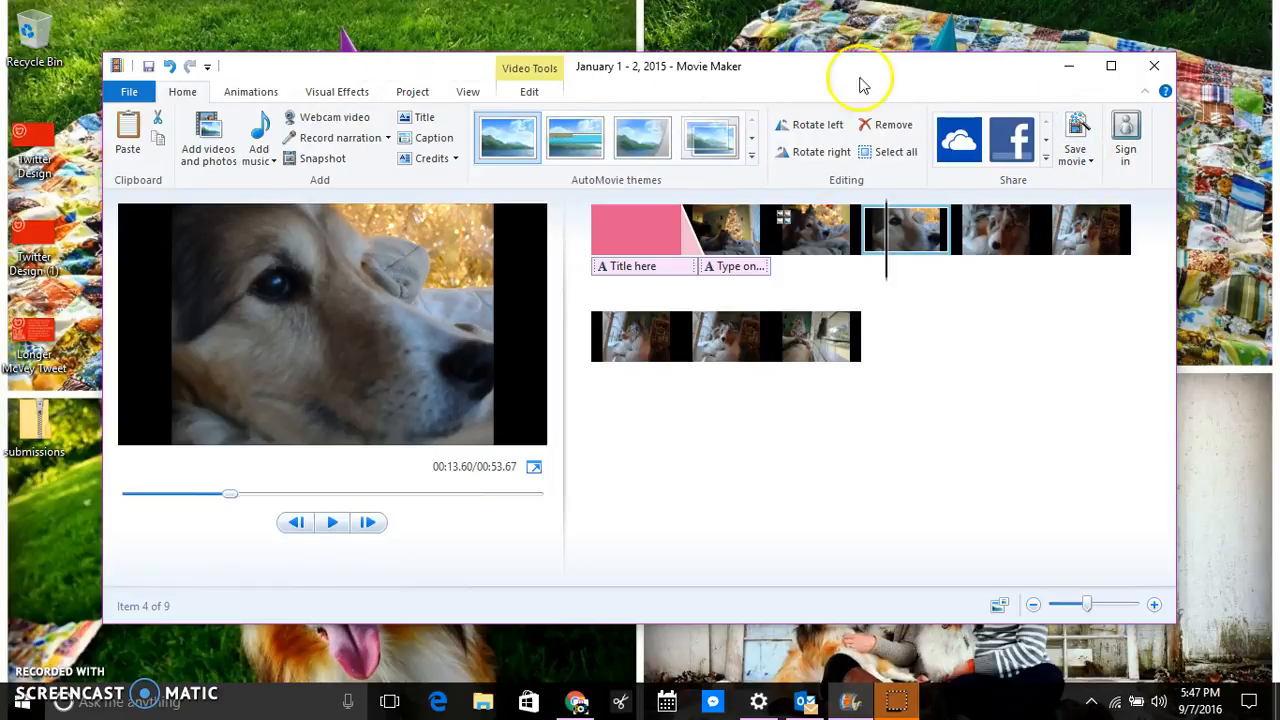
left_click(830, 130)
left_click(830, 130)
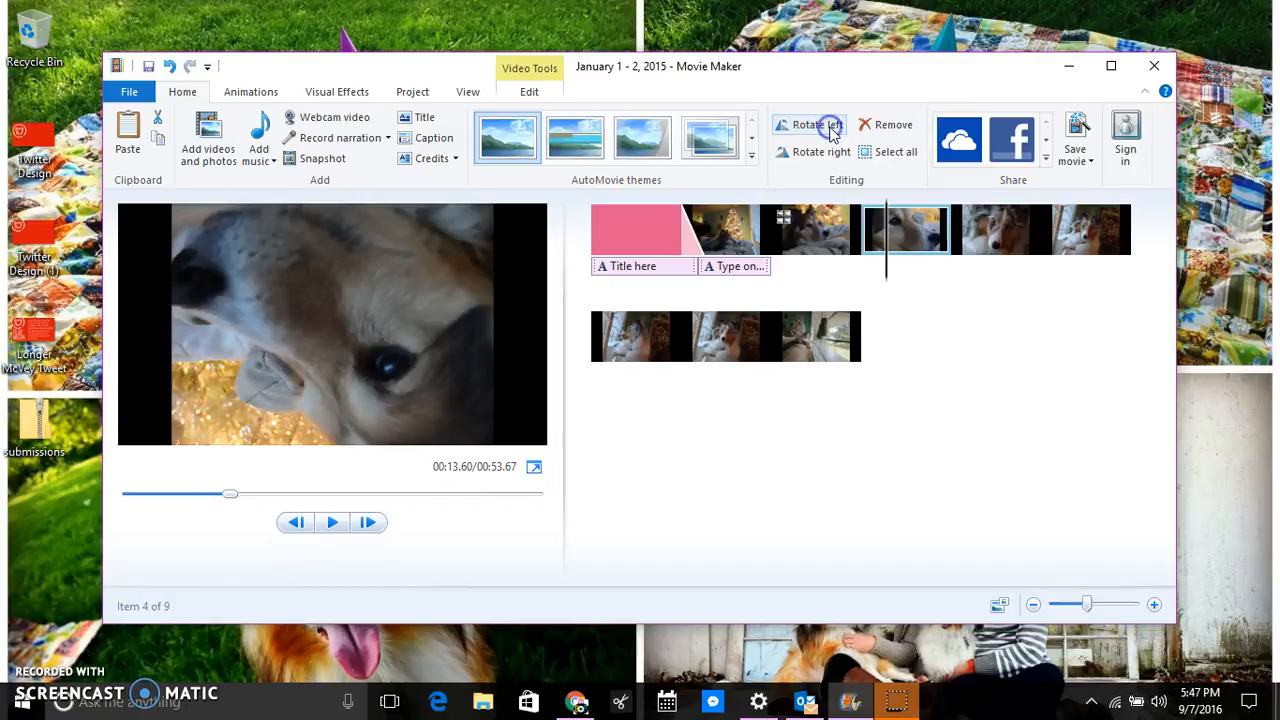
left_click(830, 130)
left_click(831, 130)
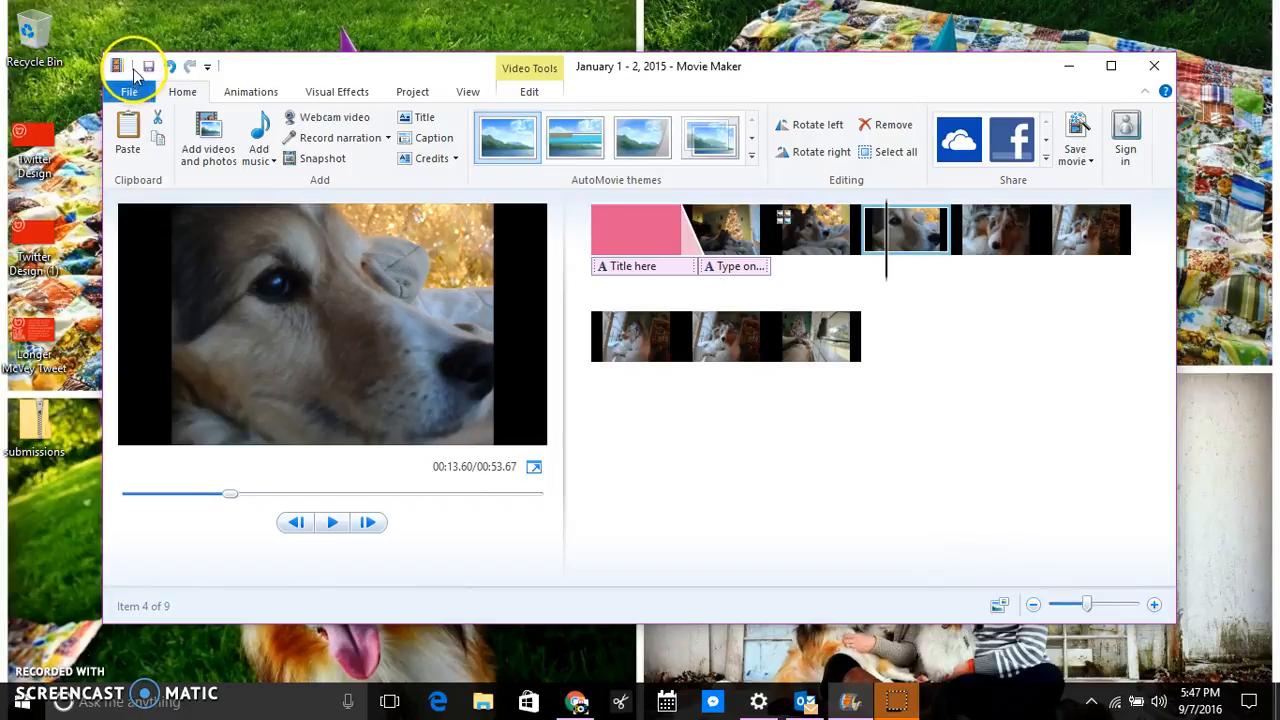
left_click(133, 93)
left_click(143, 222)
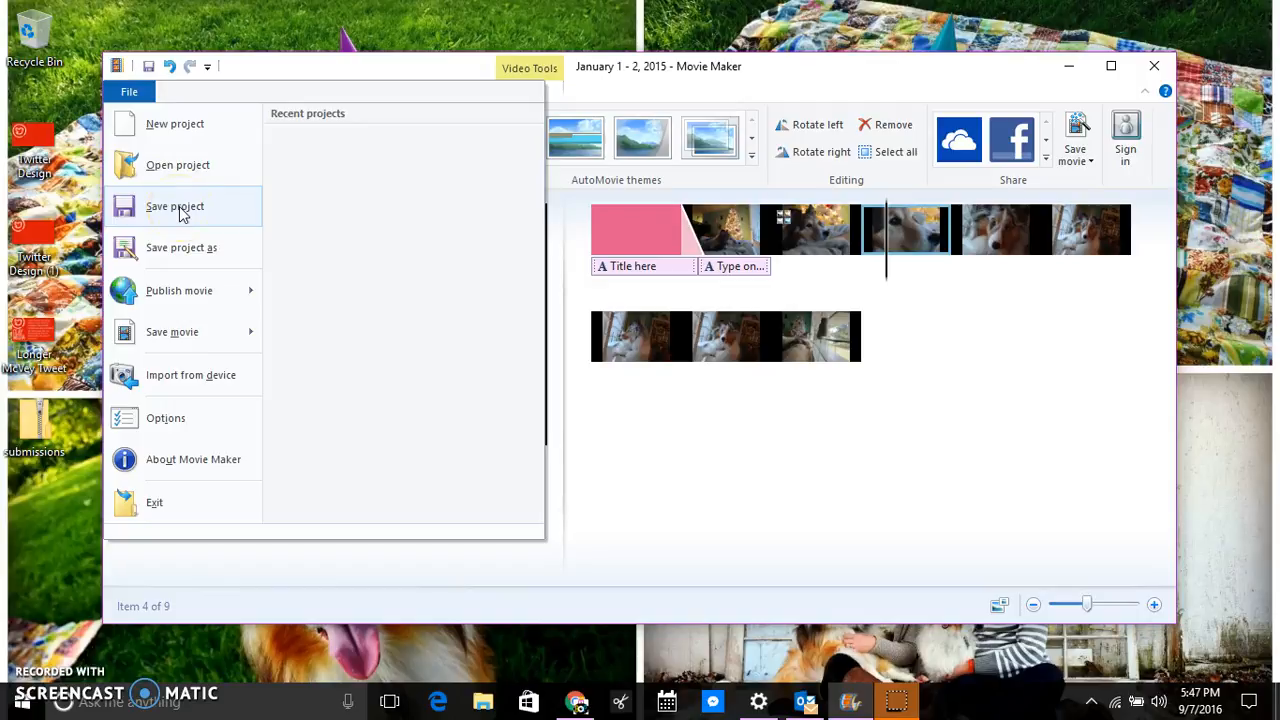
left_click(423, 226)
left_click(1133, 352)
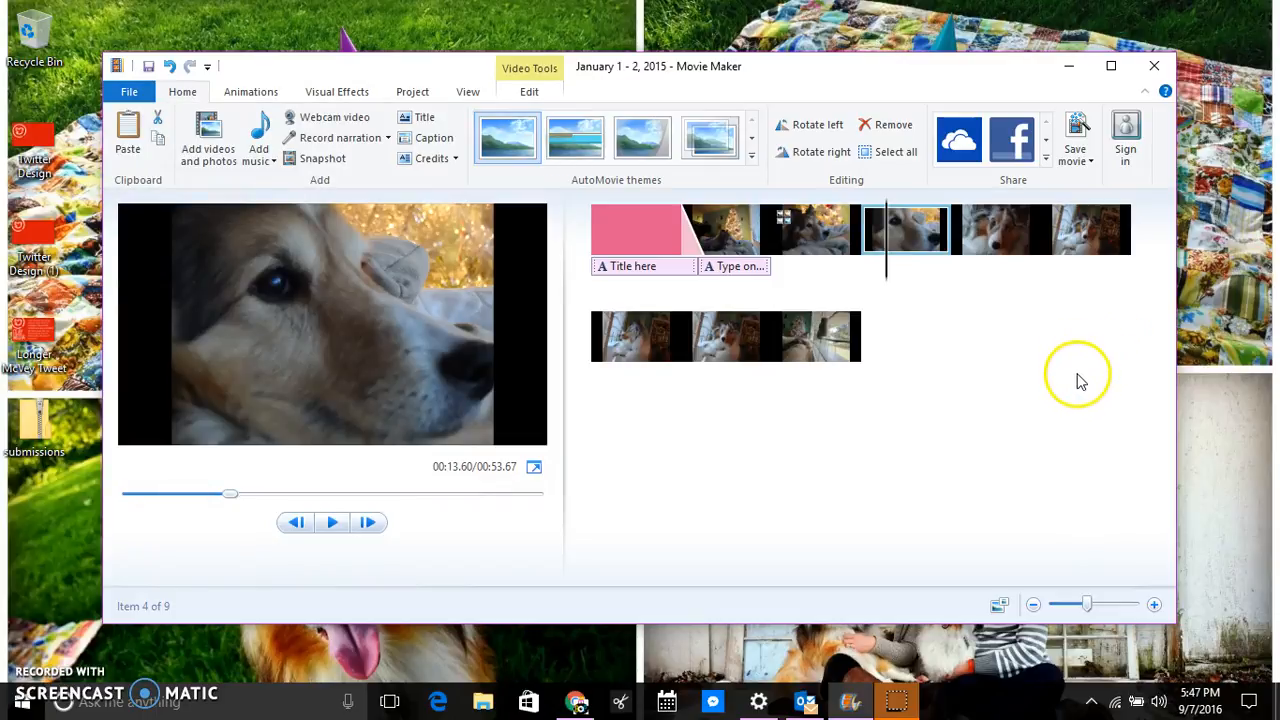
left_click(129, 91)
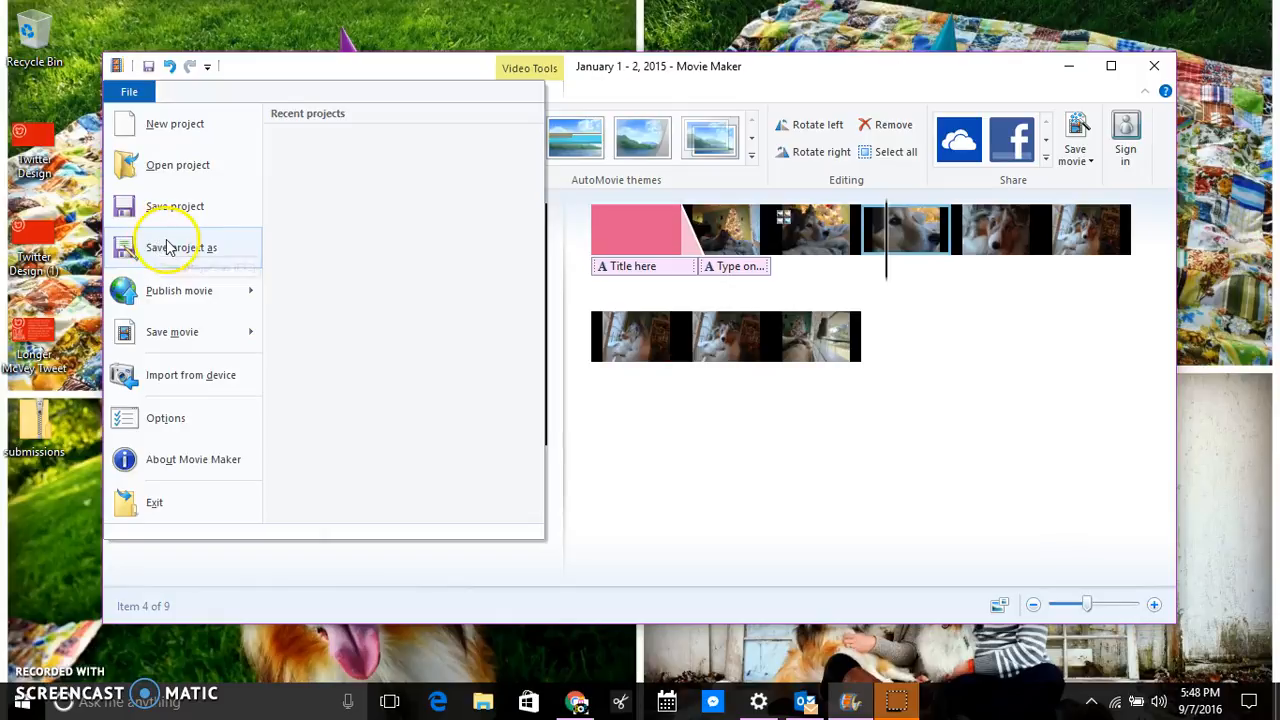
mouse_move(199, 338)
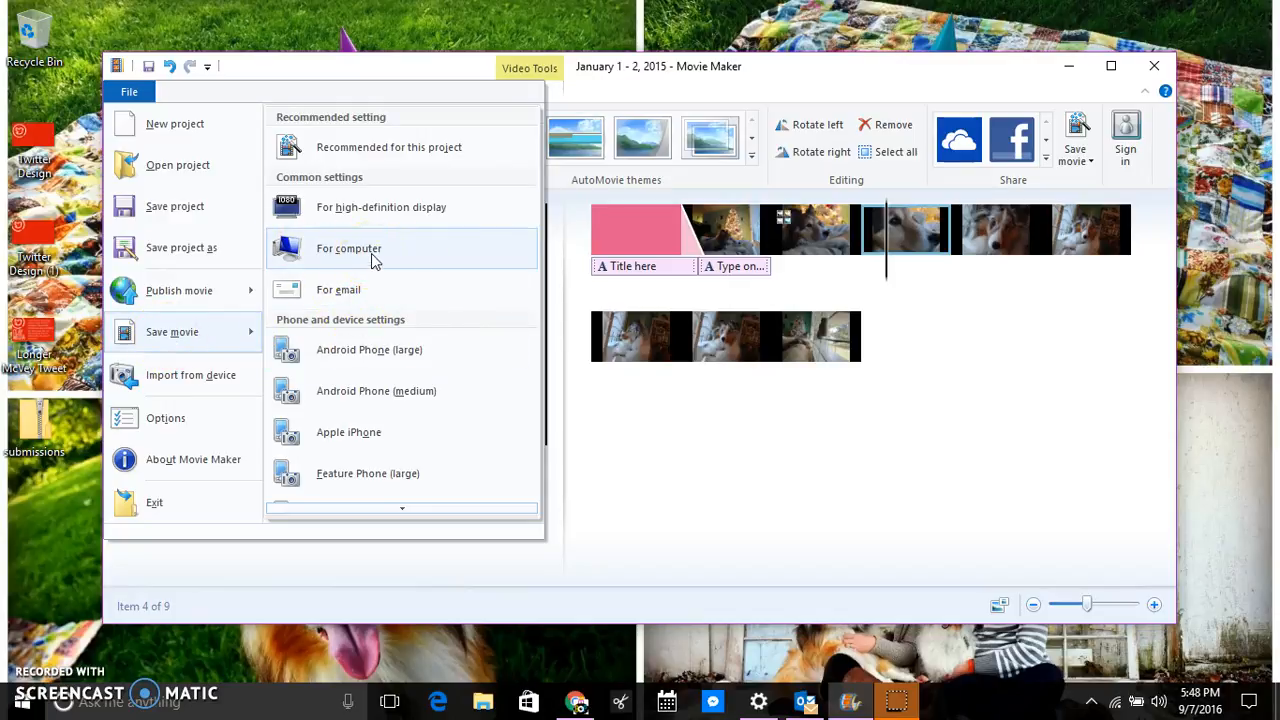
left_click(190, 206)
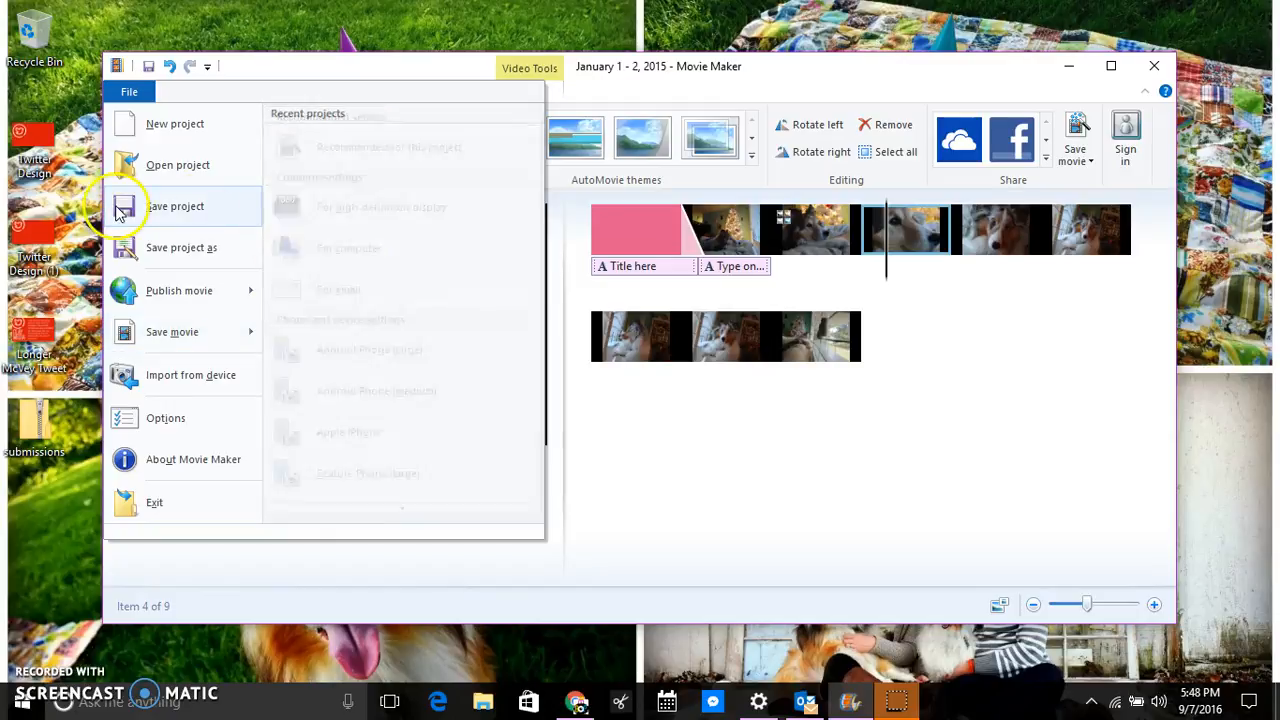
left_click(686, 415)
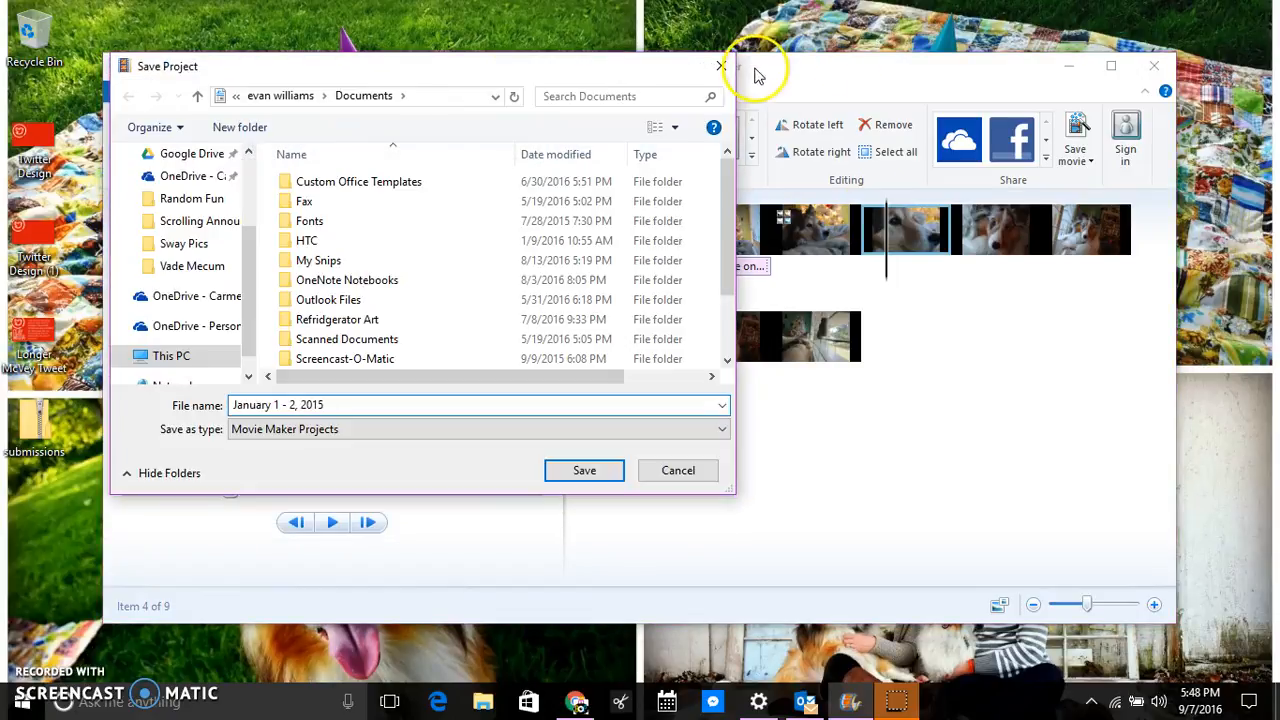
left_click(718, 60)
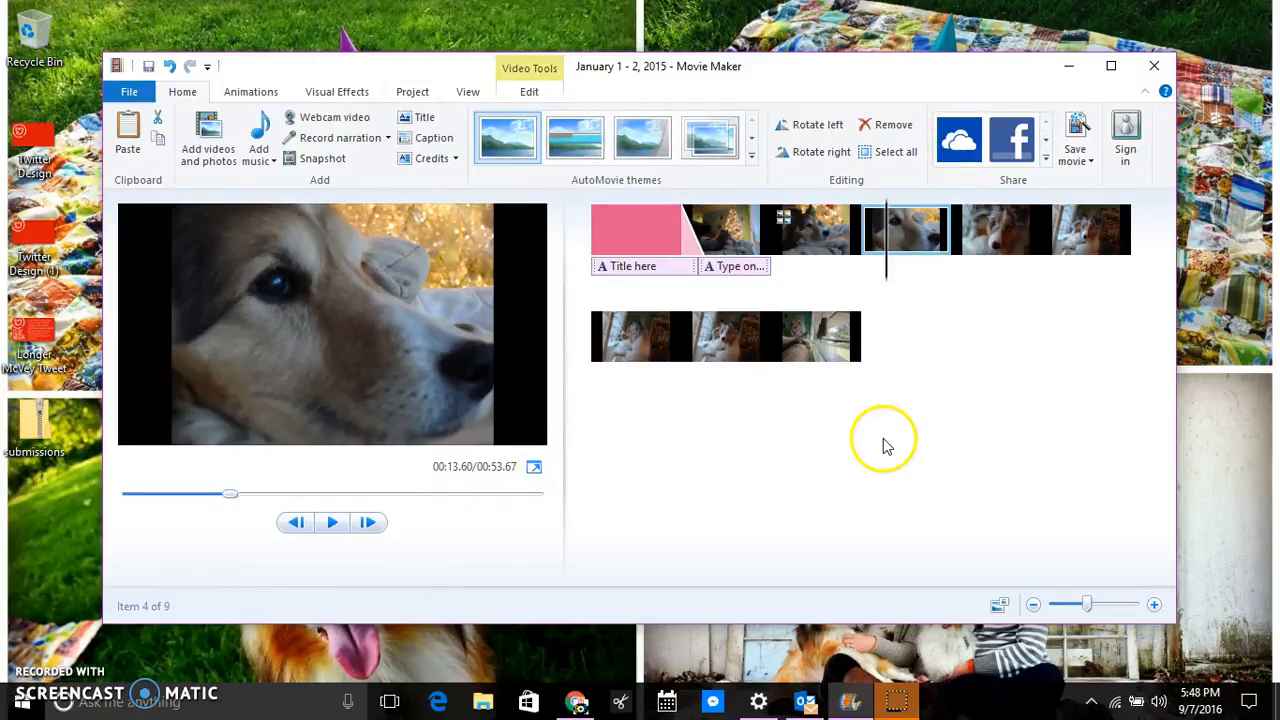
Export the movie with the For computer preset, choosing the Desktop as the save location.
left_click(1085, 160)
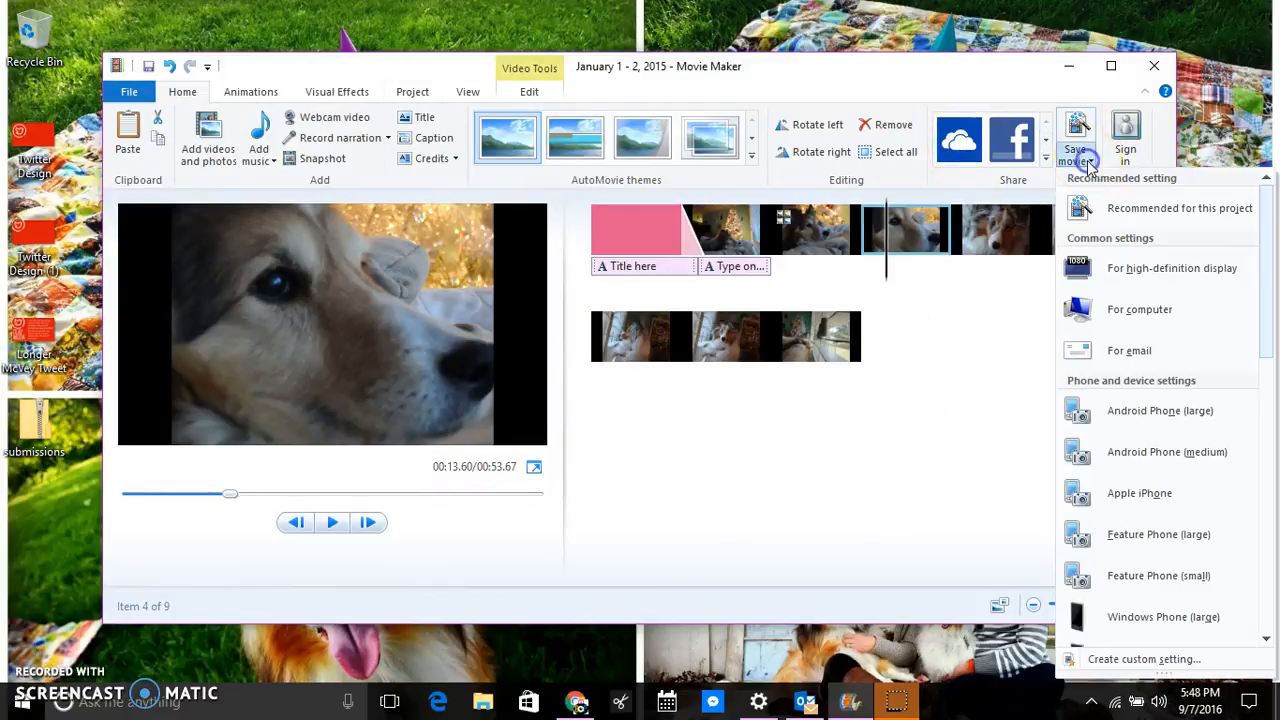
left_click(1124, 312)
left_click_drag(588, 66, 640, 63)
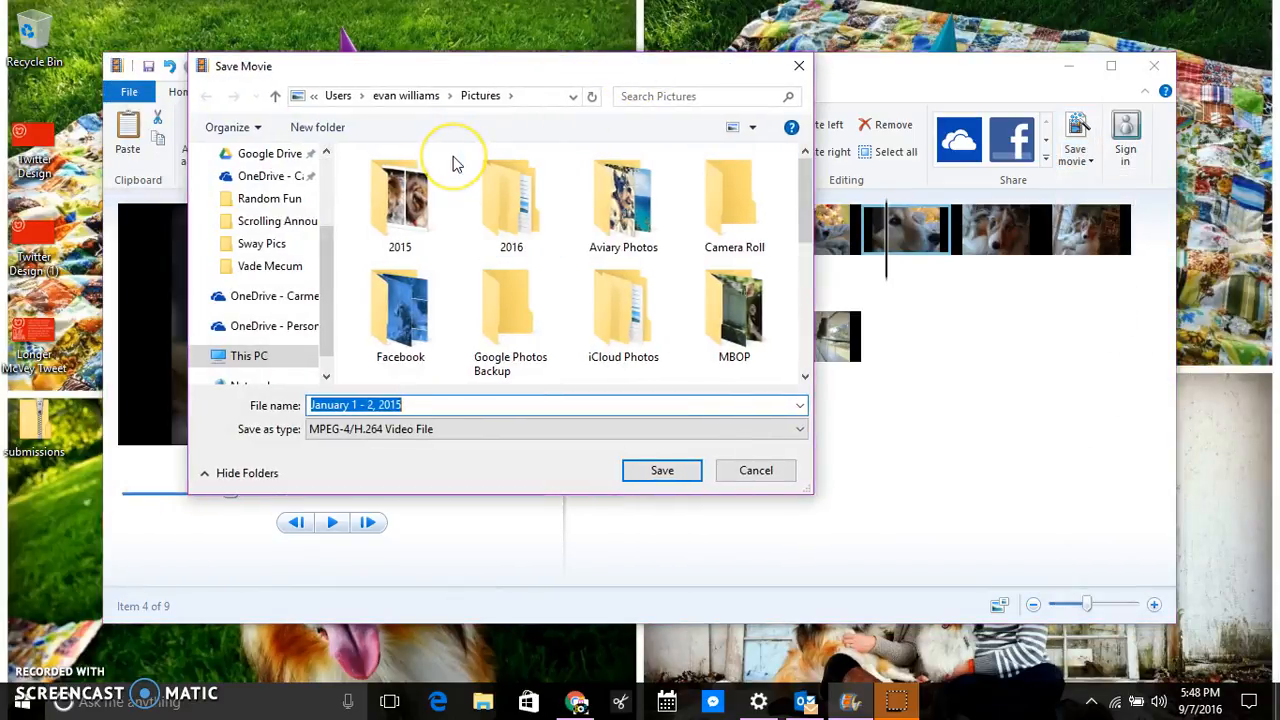
left_click(452, 122)
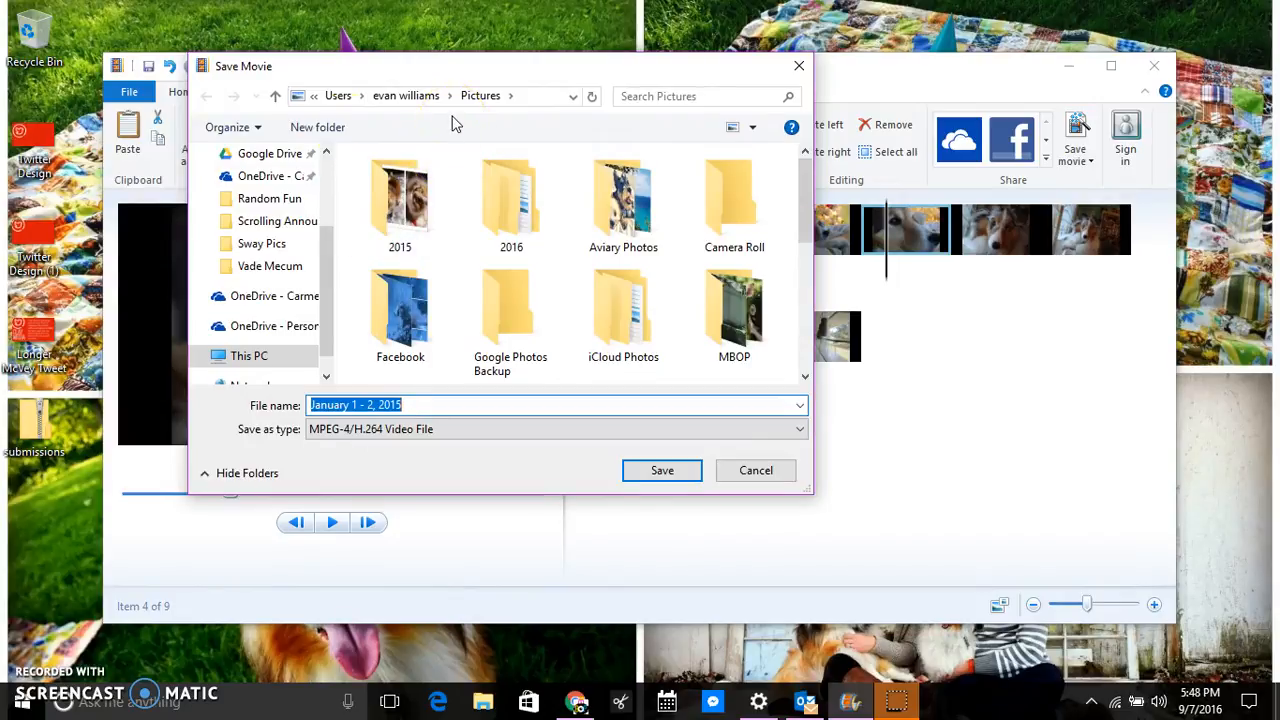
scroll(262, 185, "up", 3)
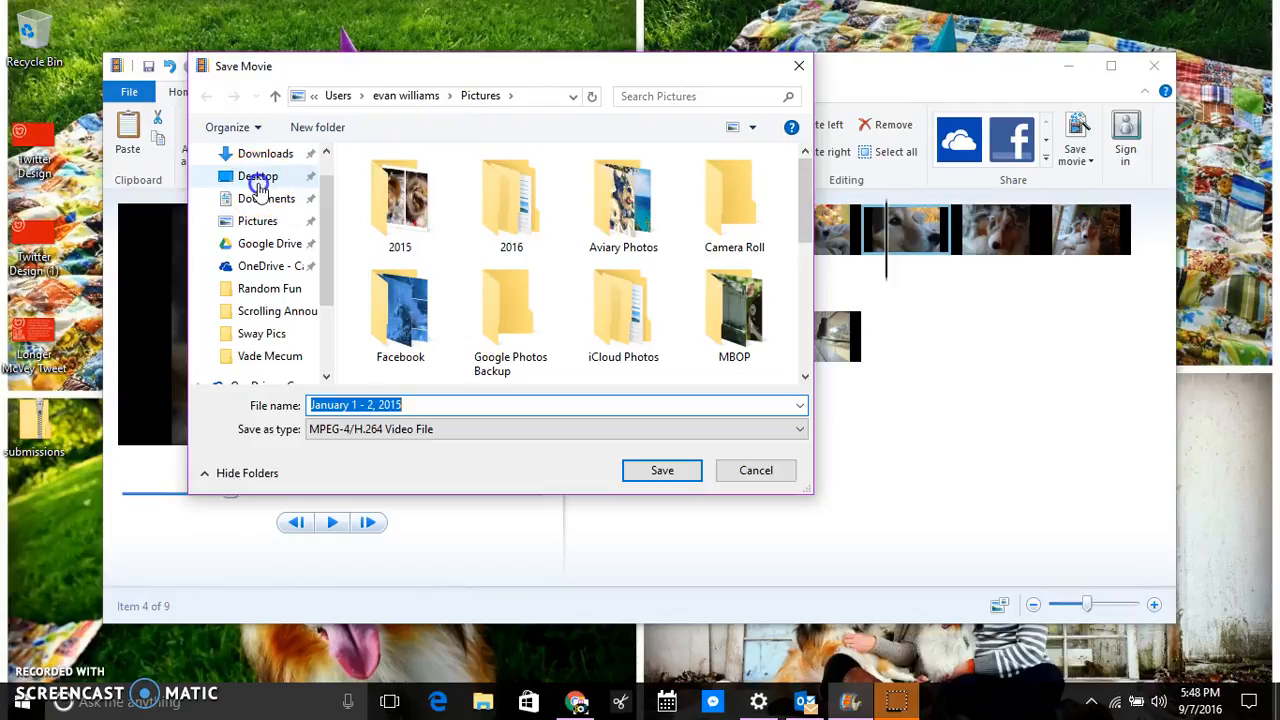
left_click(258, 186)
Save it as the MP4 'January 1 - 2, 2015', dismiss the finished message and minimize Movie Maker.
left_click(534, 402)
left_click(675, 468)
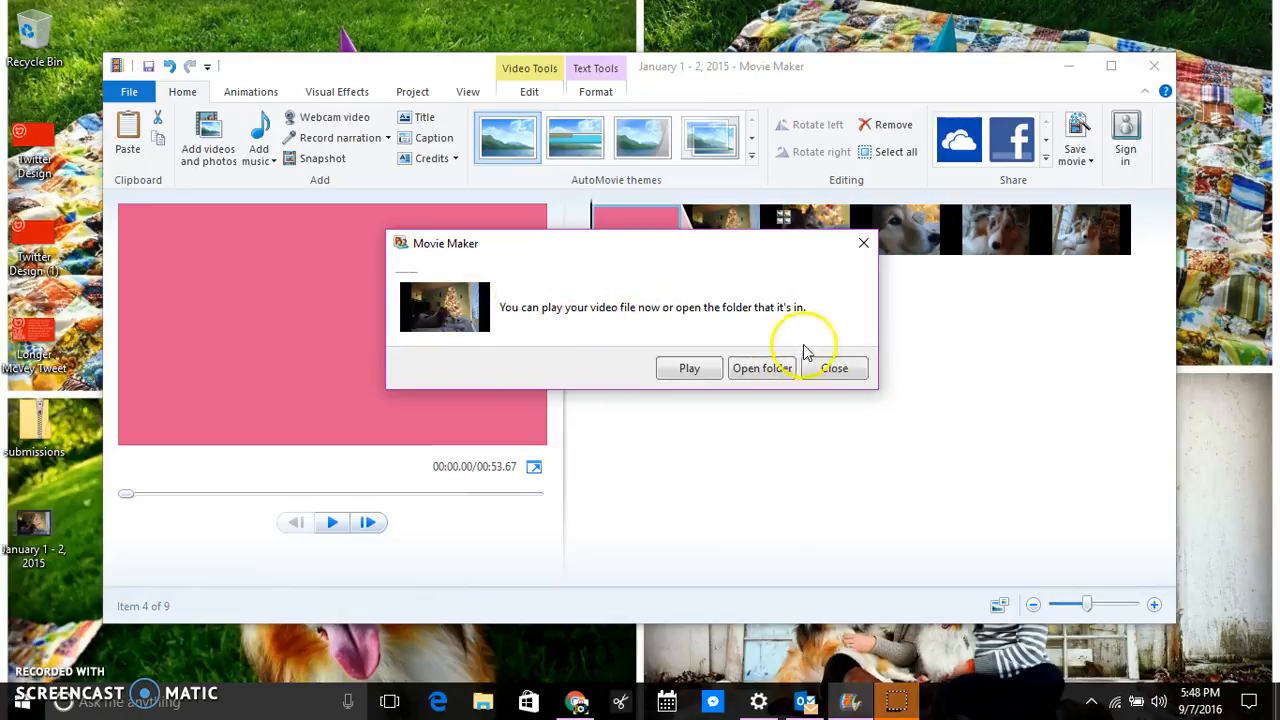
left_click(845, 367)
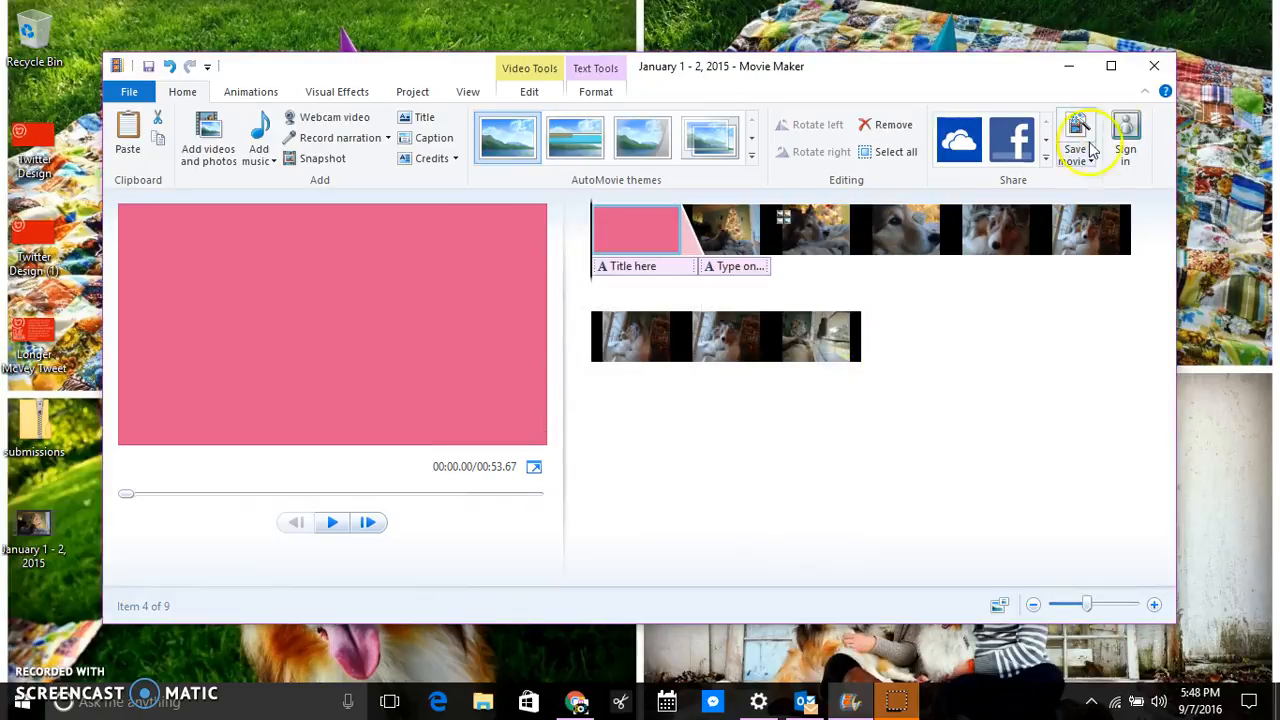
left_click(1069, 70)
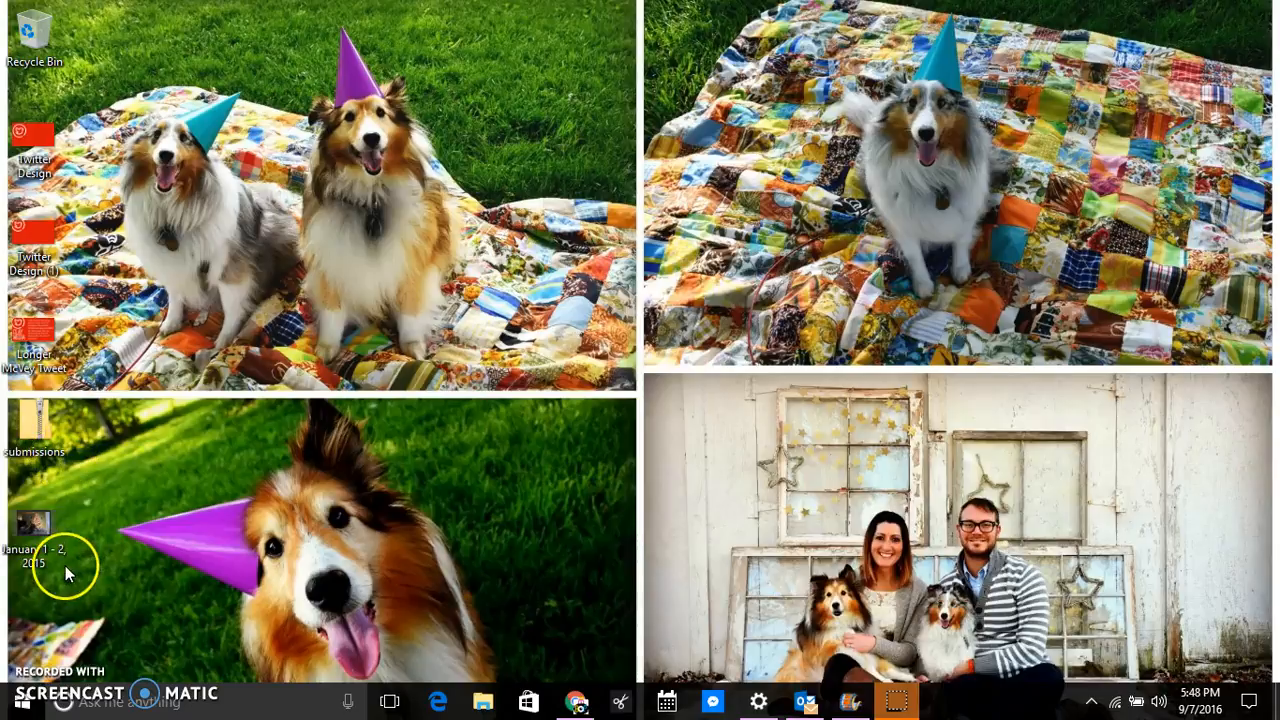
Play 'January 1 - 2, 2015' in Movies & TV, pause at 0:14, close it and return to Movie Maker.
double_click(35, 530)
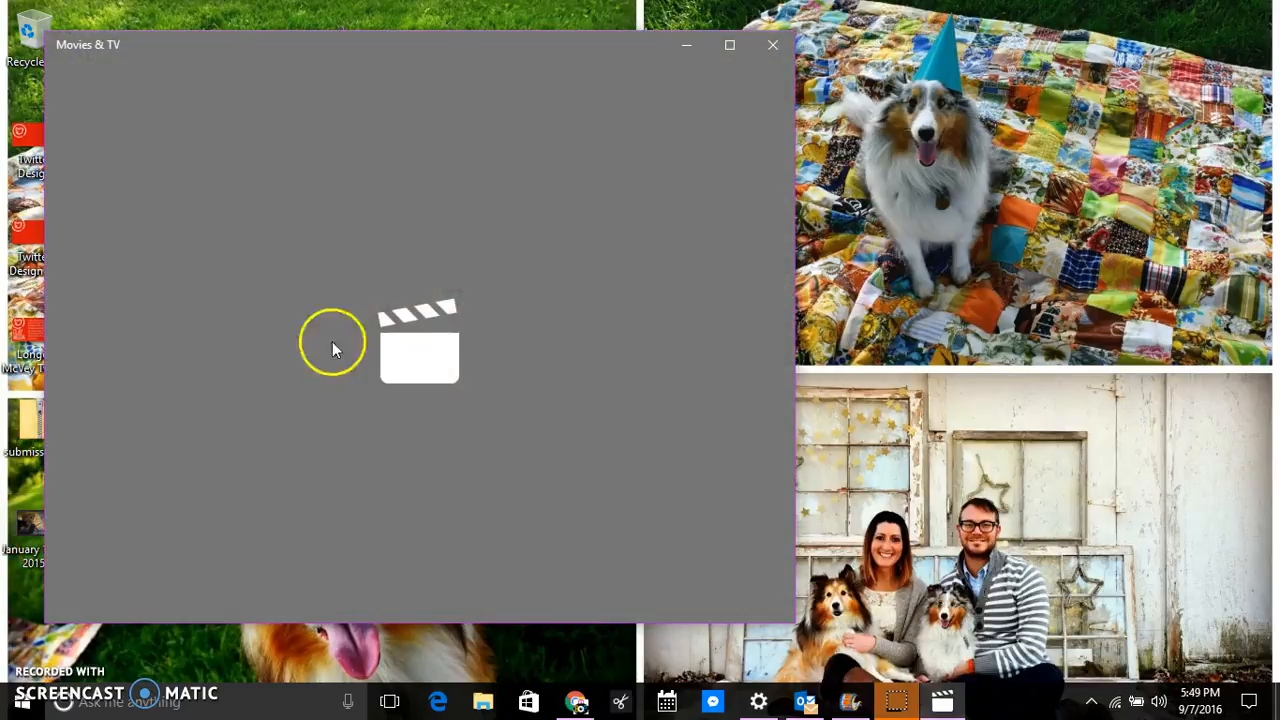
left_click_drag(457, 44, 657, 23)
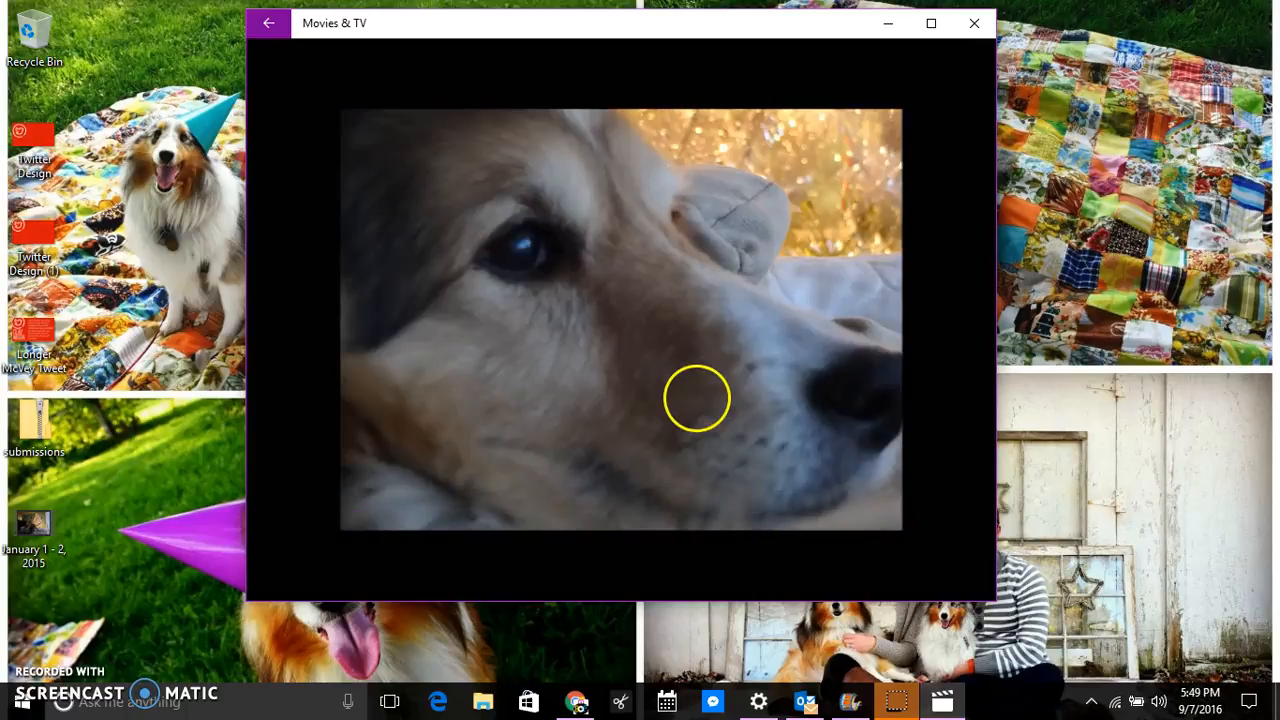
left_click(627, 578)
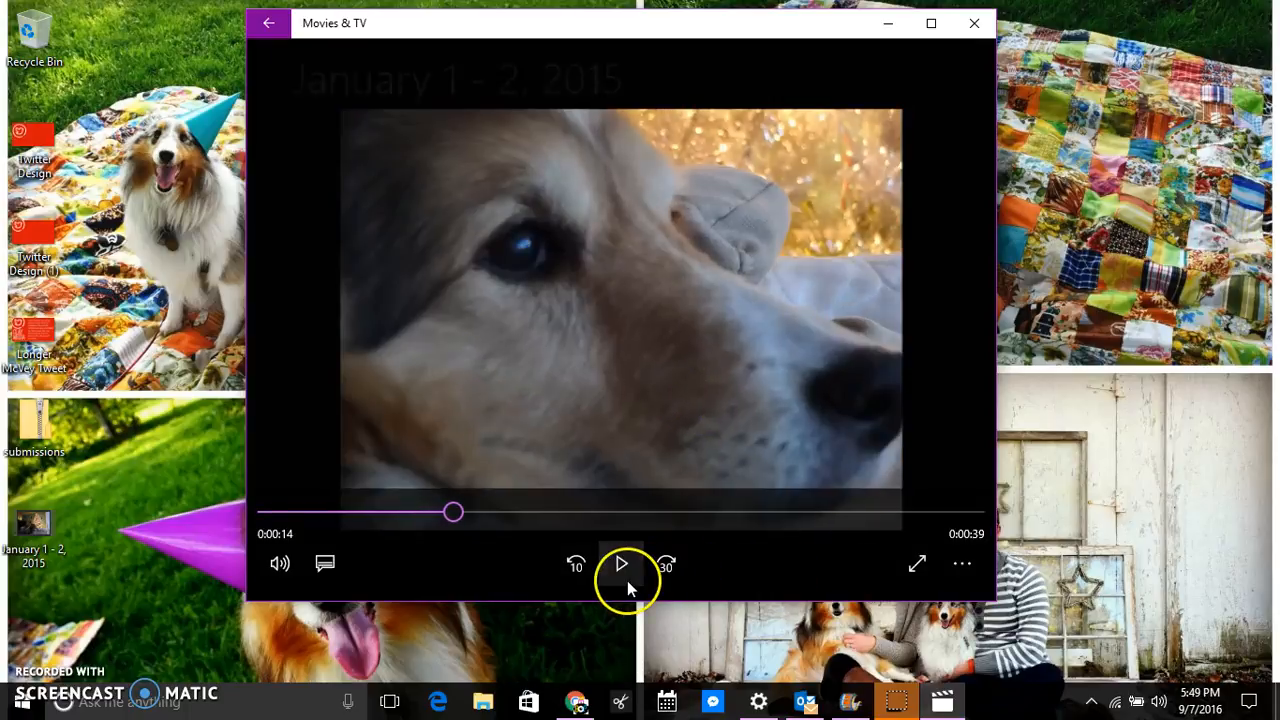
left_click(974, 24)
left_click(847, 700)
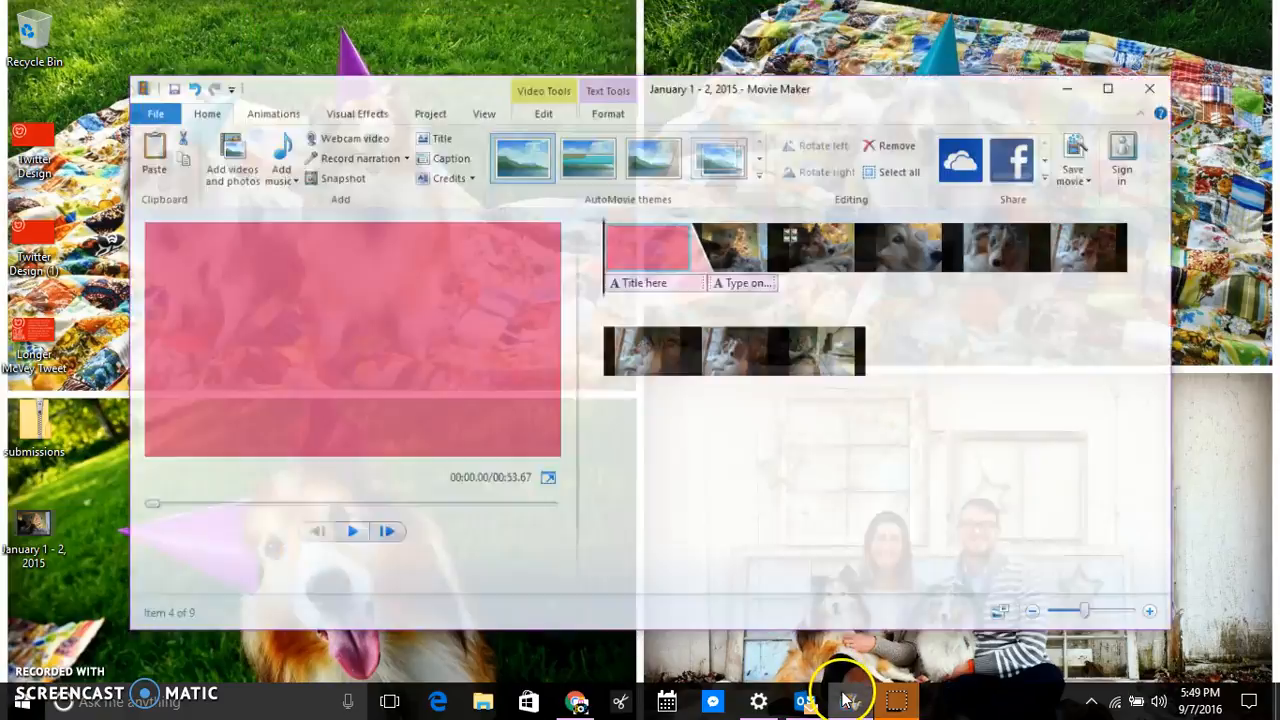